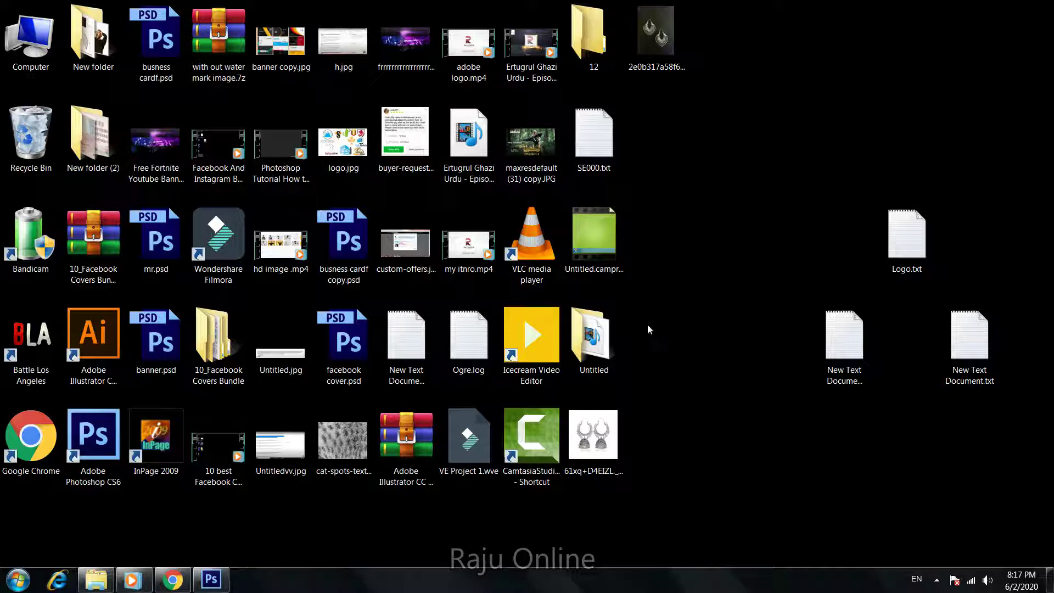
- Preview the earrings photo 61xq+D4EIZL_UL1001_.jpg in Photo Viewer, then close the preview
double_click(593, 432)
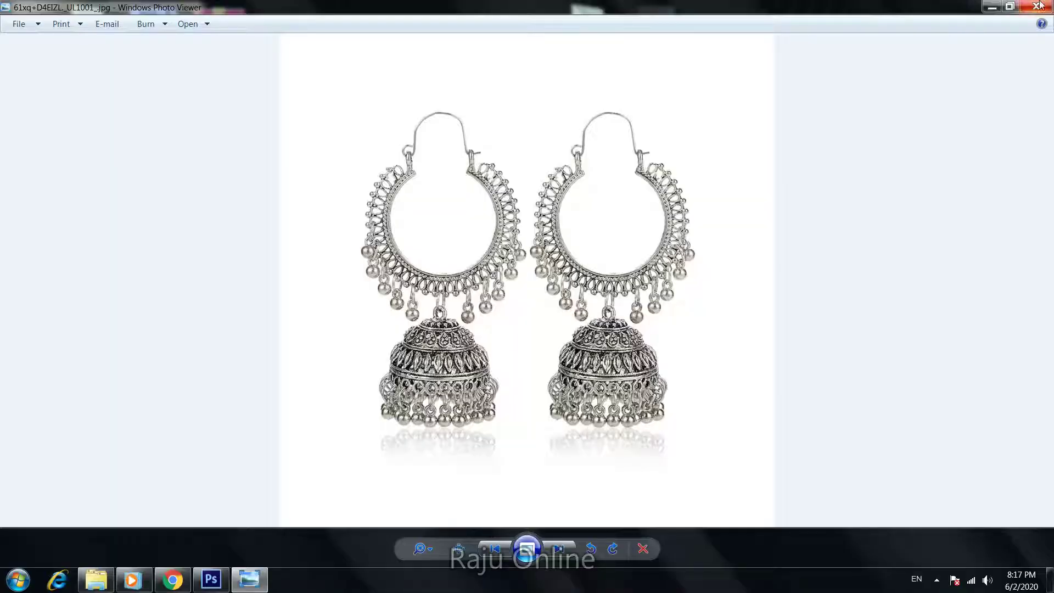
click(1040, 5)
- Open the earrings photo in Photoshop and resample it to 300 pixels/inch (4171 × 4171 px)
mouse_move(593, 434)
mouse_down()
mouse_move(218, 576)
mouse_move(383, 391)
mouse_up()
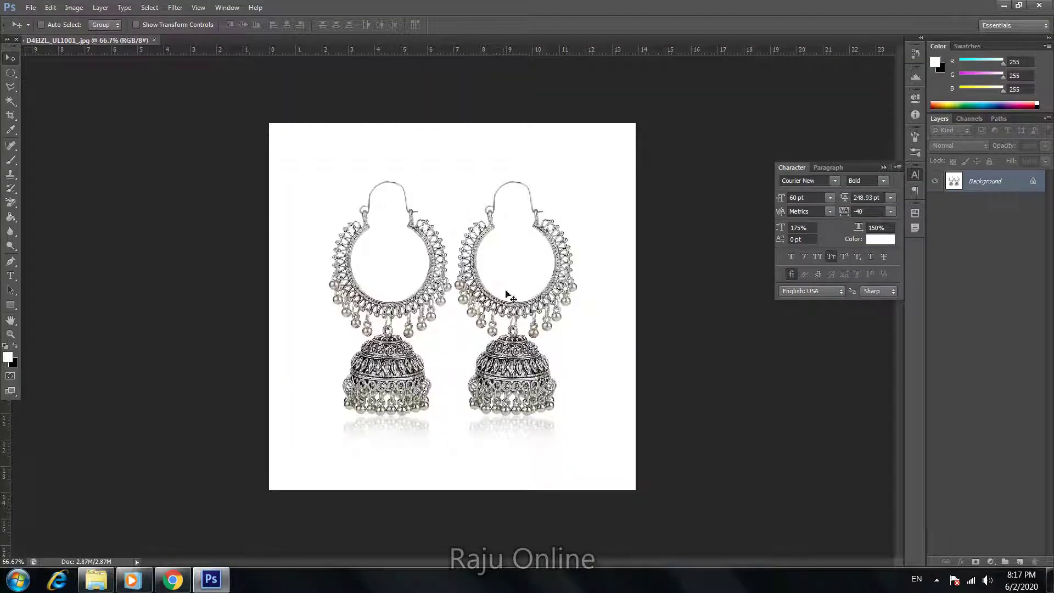
click(81, 7)
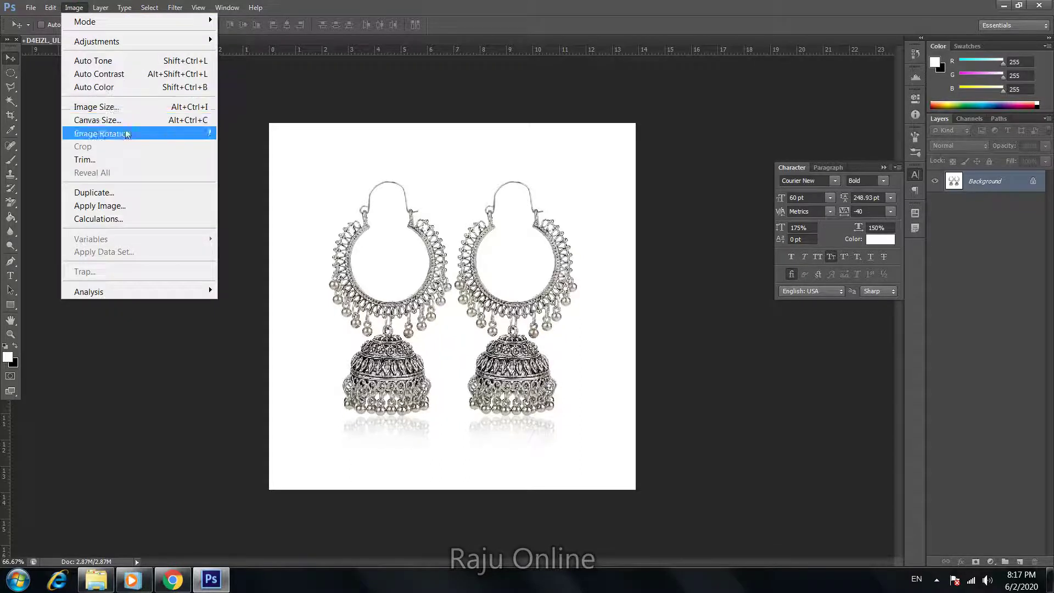
click(192, 107)
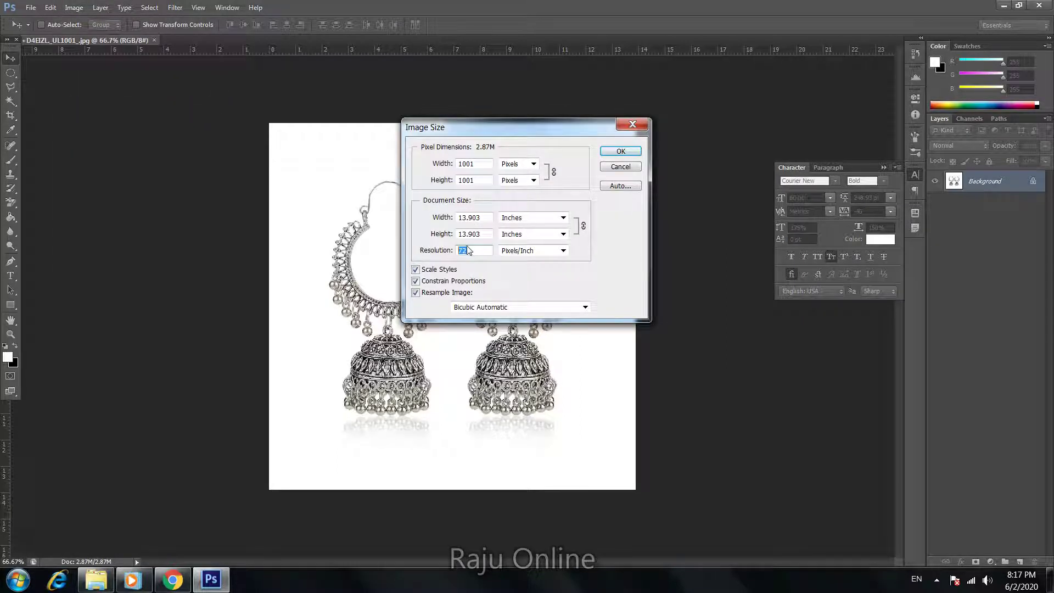
text(300)
click(623, 152)
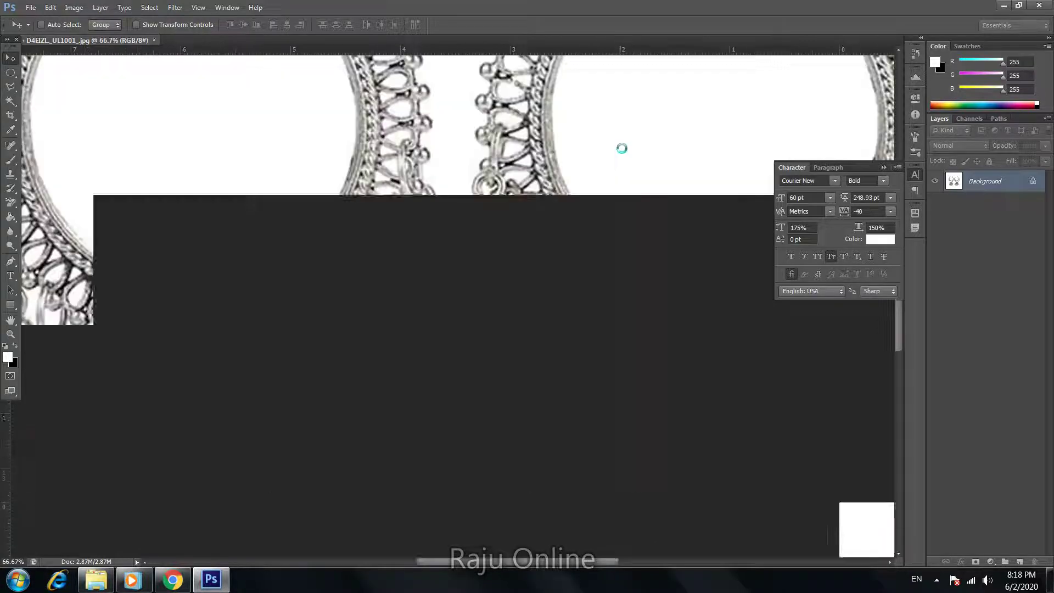
key(ctrl+0)
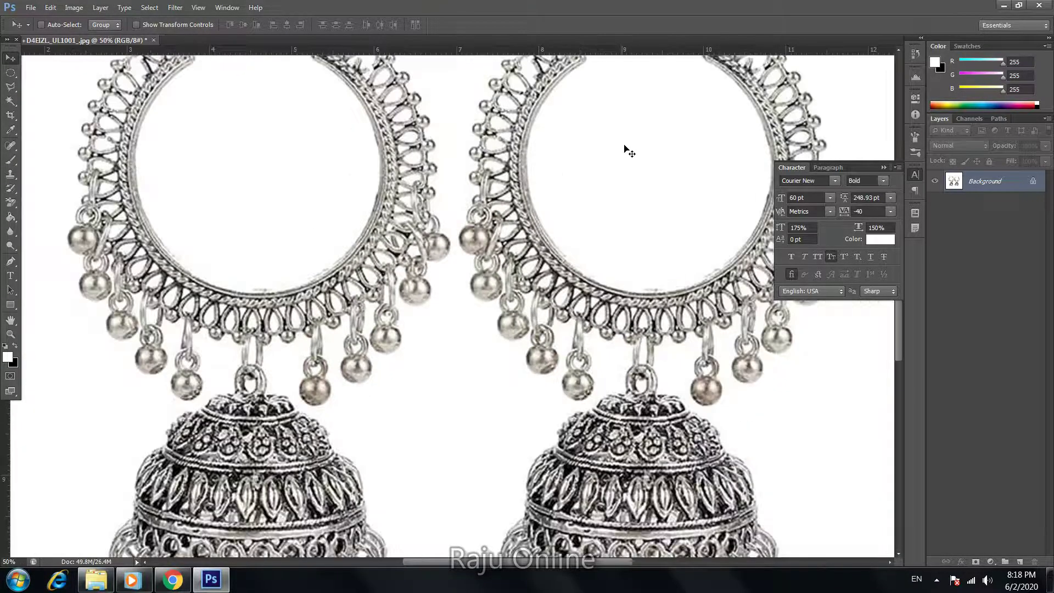
key(ctrl+minus)
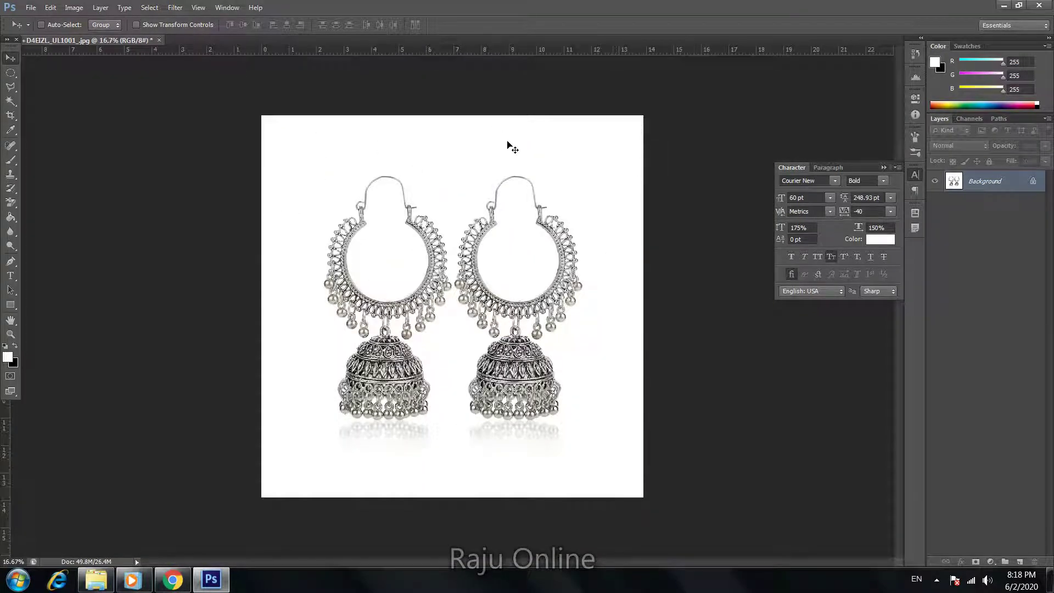
- Convert the locked Background into Layer 0 and select the Background Eraser Tool
double_click(1042, 189)
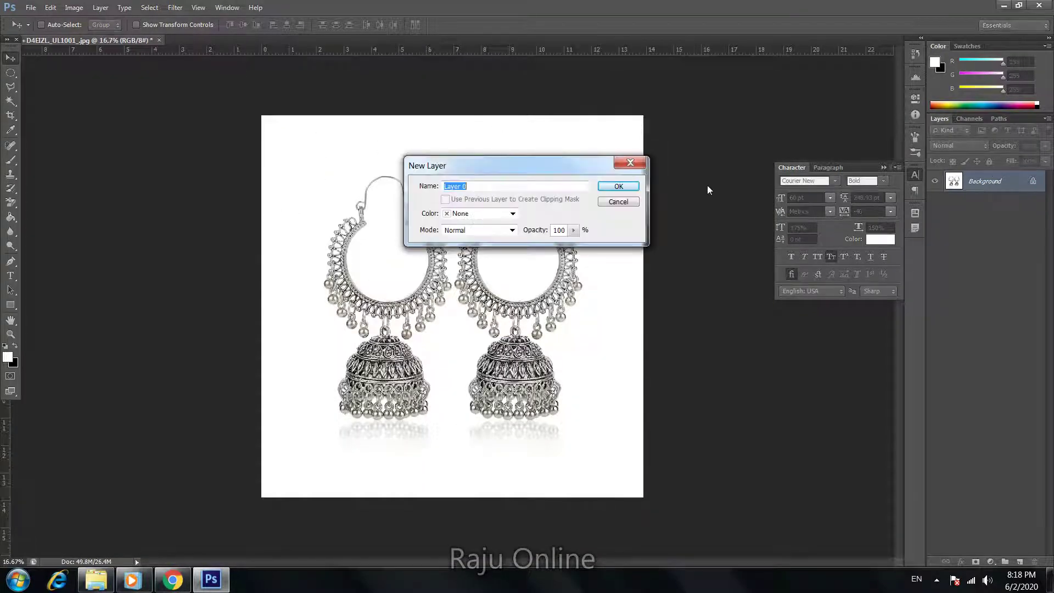
click(628, 185)
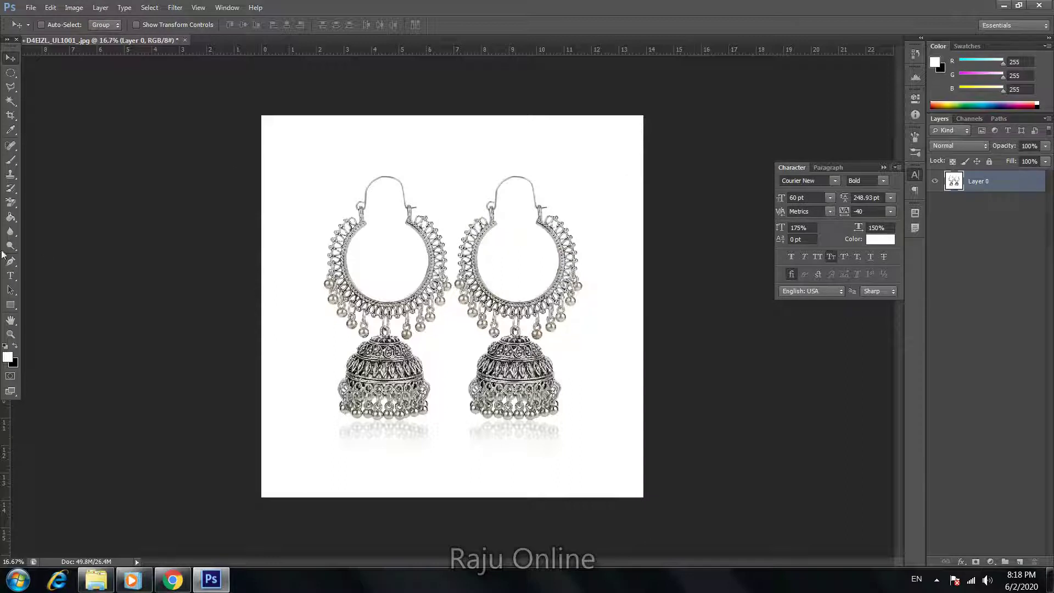
click(12, 203)
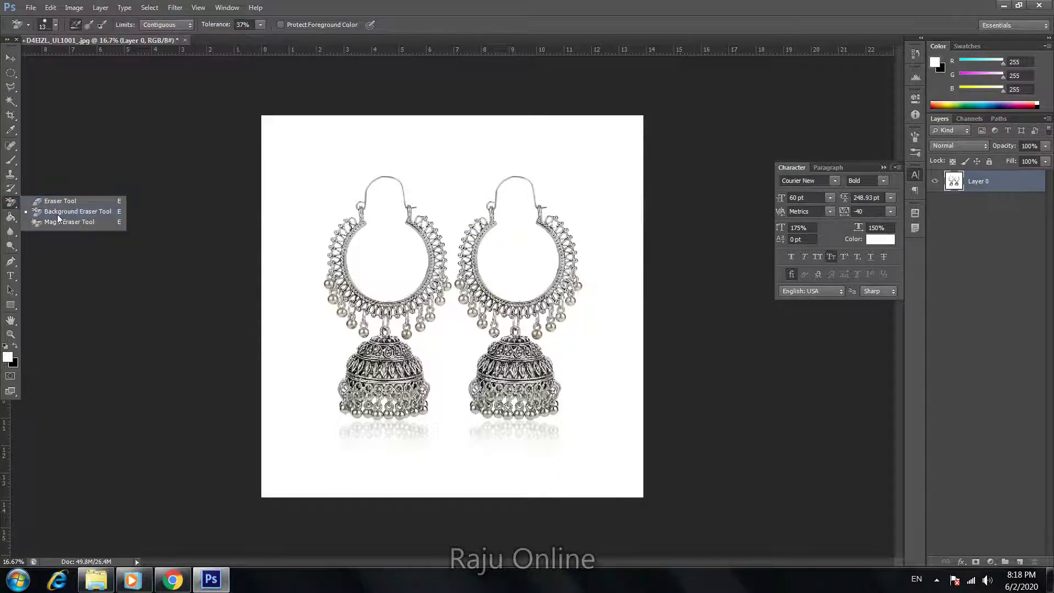
click(65, 217)
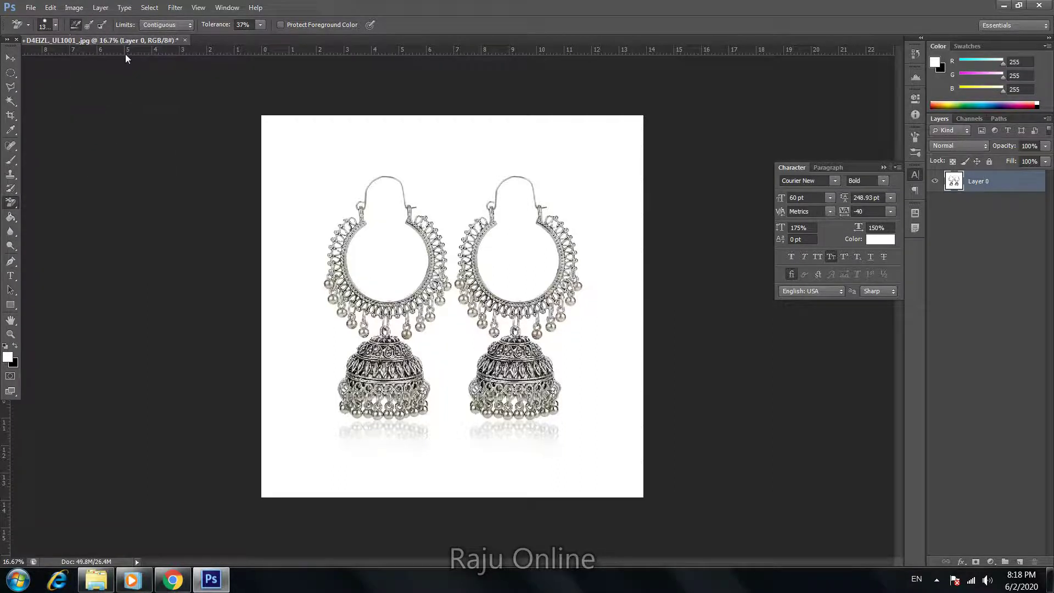
- Set the Background Eraser to sample Once, Discontiguous limits, and 42% tolerance
click(90, 25)
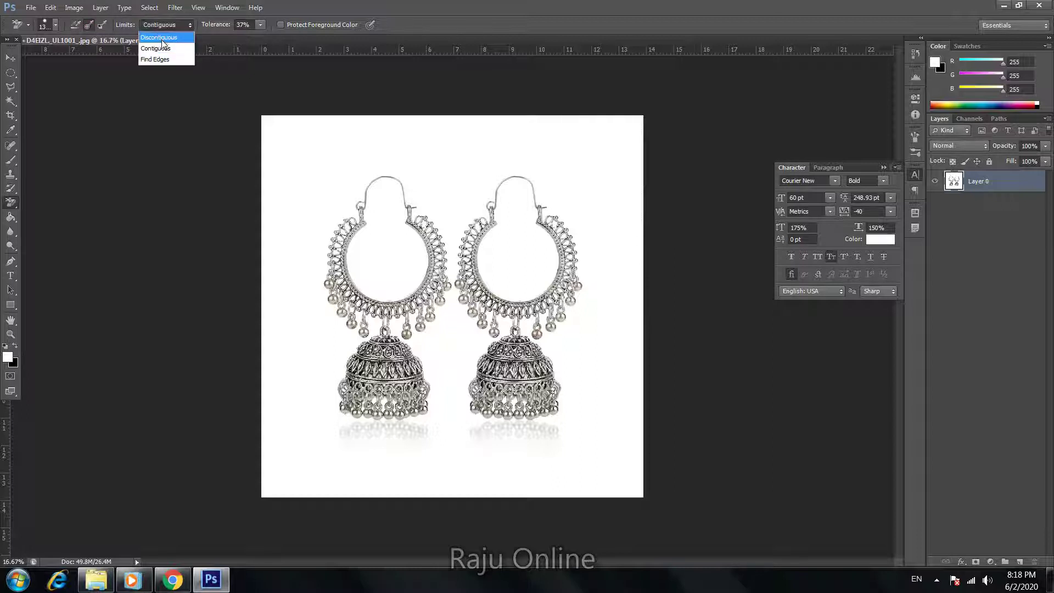
click(164, 39)
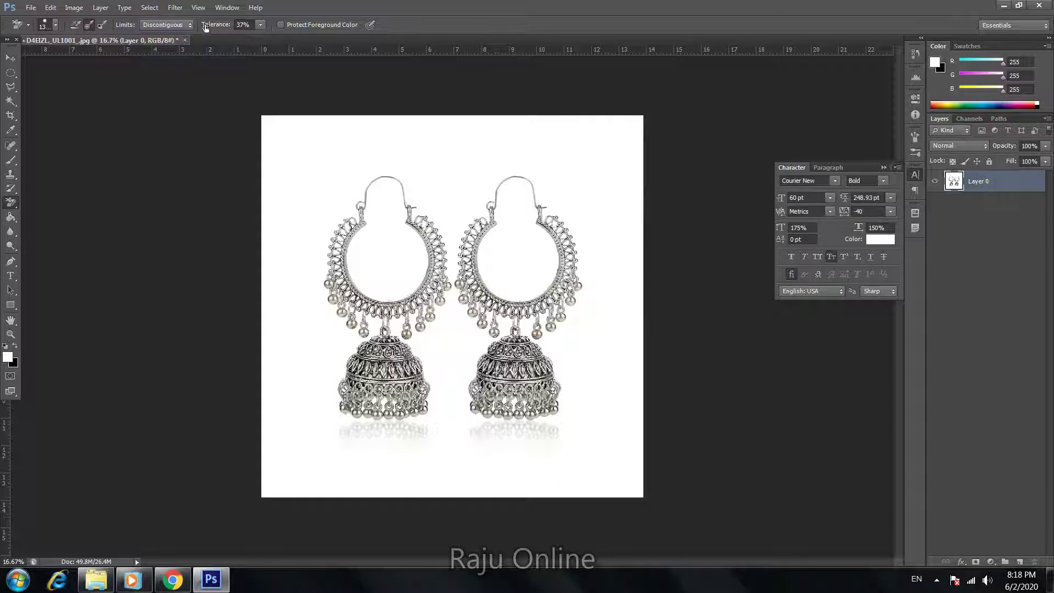
click(258, 26)
drag(263, 39, 268, 37)
- Set the eraser brush size to 155 px
right_click(205, 97)
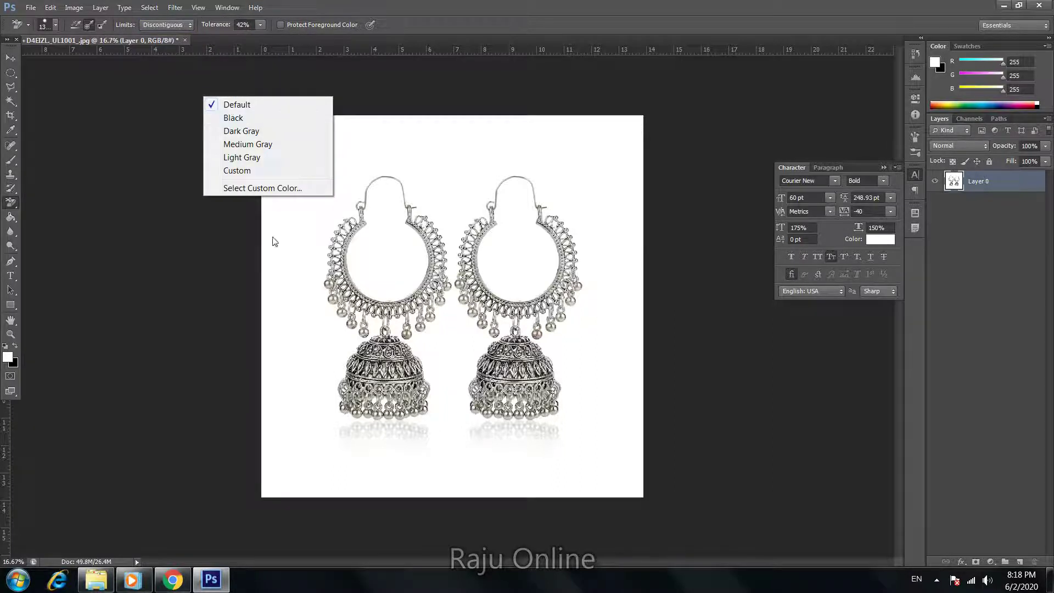
click(319, 241)
right_click(342, 254)
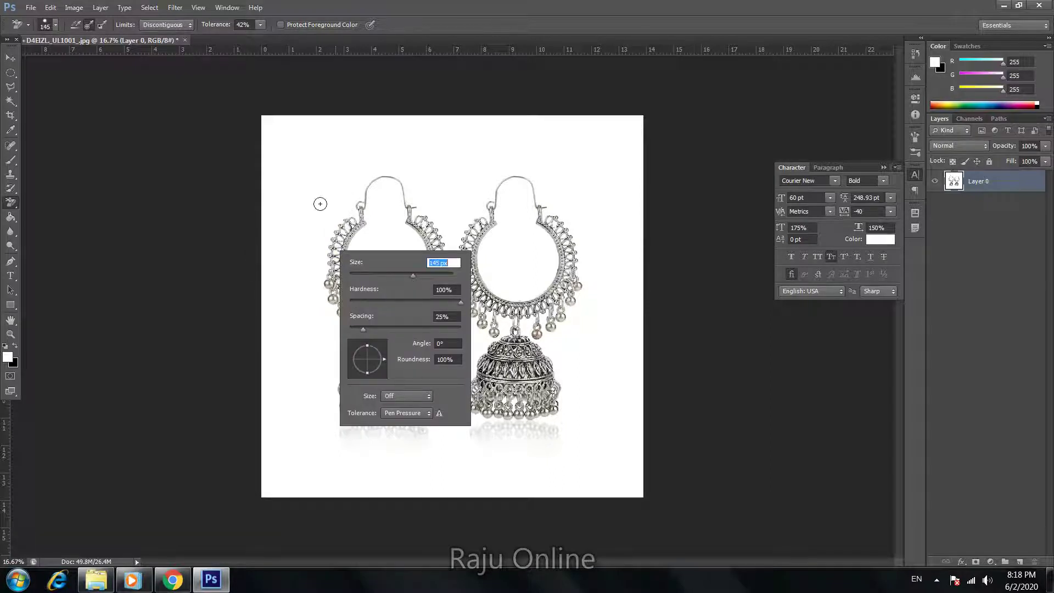
text(155)
key(Return)
- Erase white along the left hoop's outer edge and bottom, undoing the stroke that faded the metal
drag(363, 219, 358, 244)
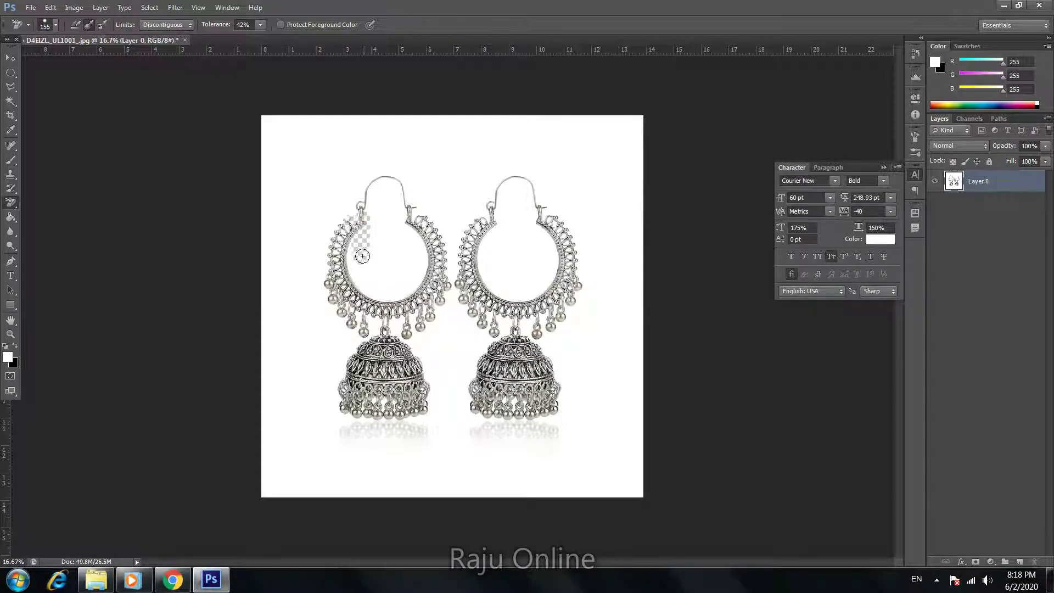
key(ctrl+z)
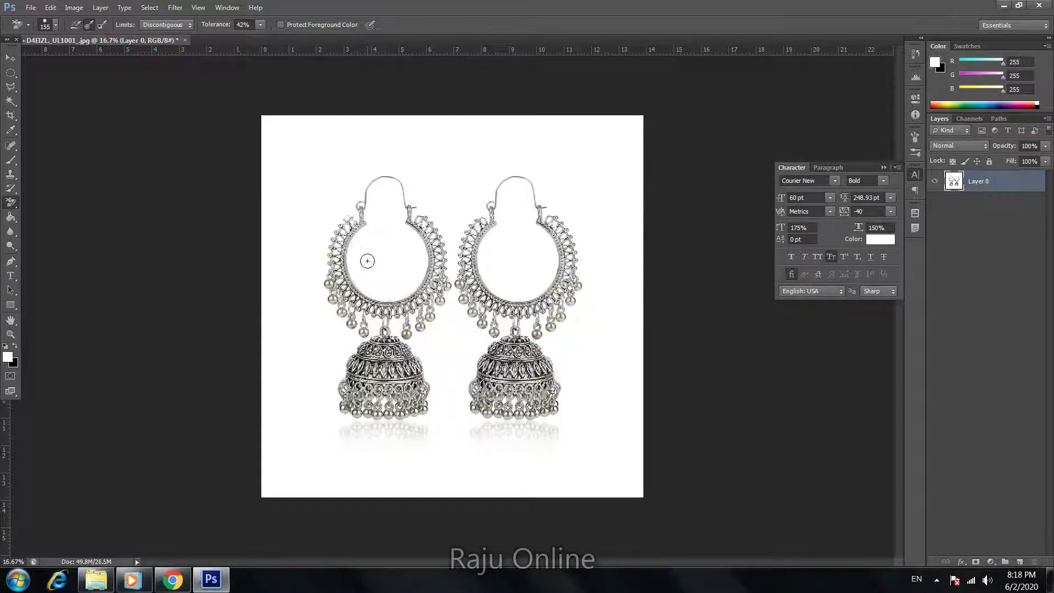
key(ctrl+plus)
key(ctrl+plus)
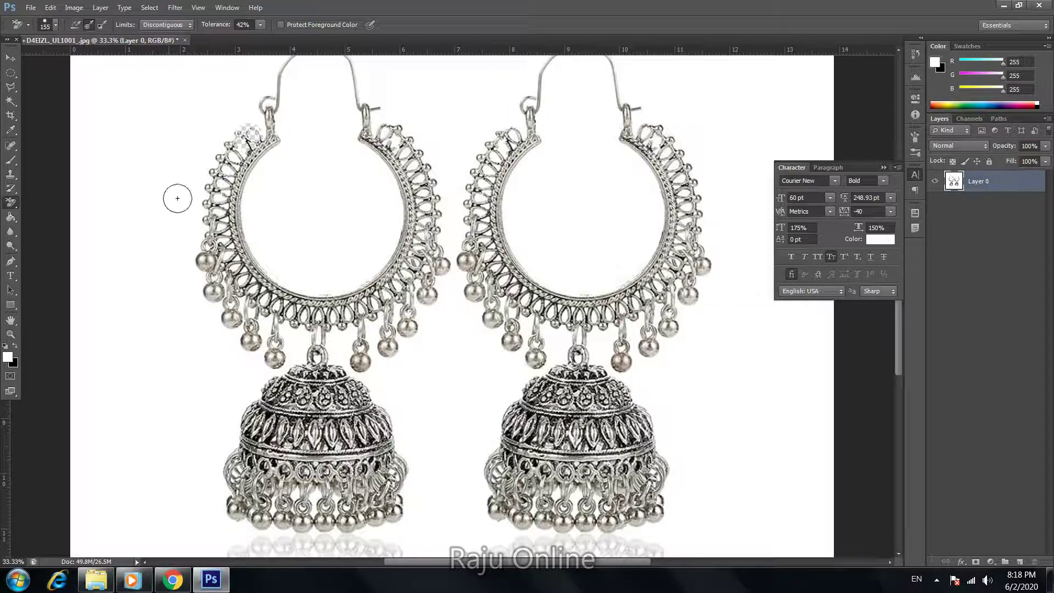
mouse_move(250, 131)
mouse_down()
mouse_move(217, 324)
mouse_move(305, 328)
mouse_up()
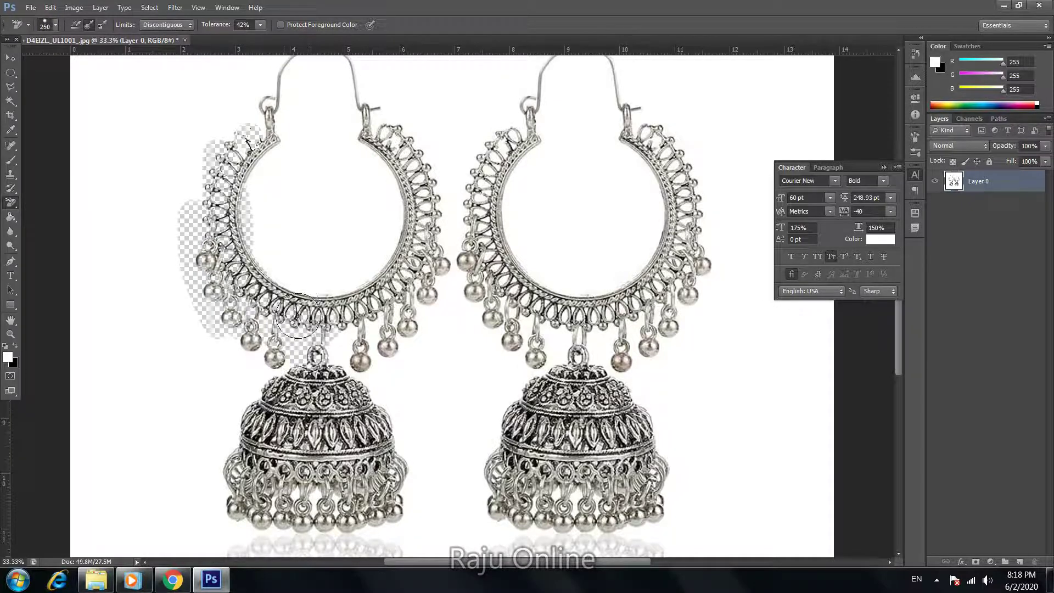
key(bracketright)
key(bracketright)
key(bracketright)
mouse_move(282, 245)
mouse_down()
mouse_move(350, 298)
mouse_move(306, 422)
mouse_move(312, 290)
mouse_up()
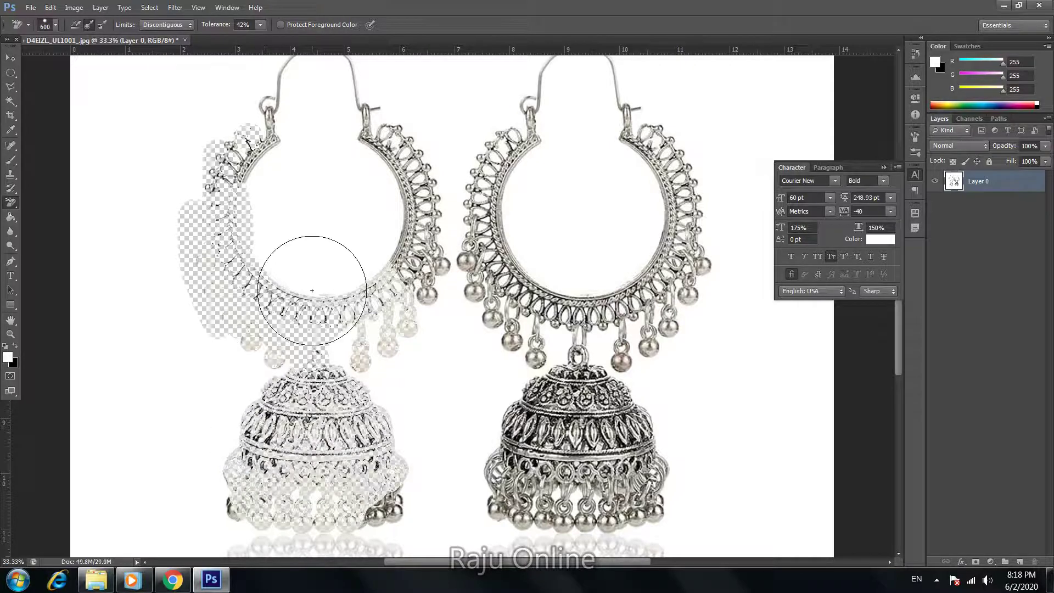
key(bracketleft)
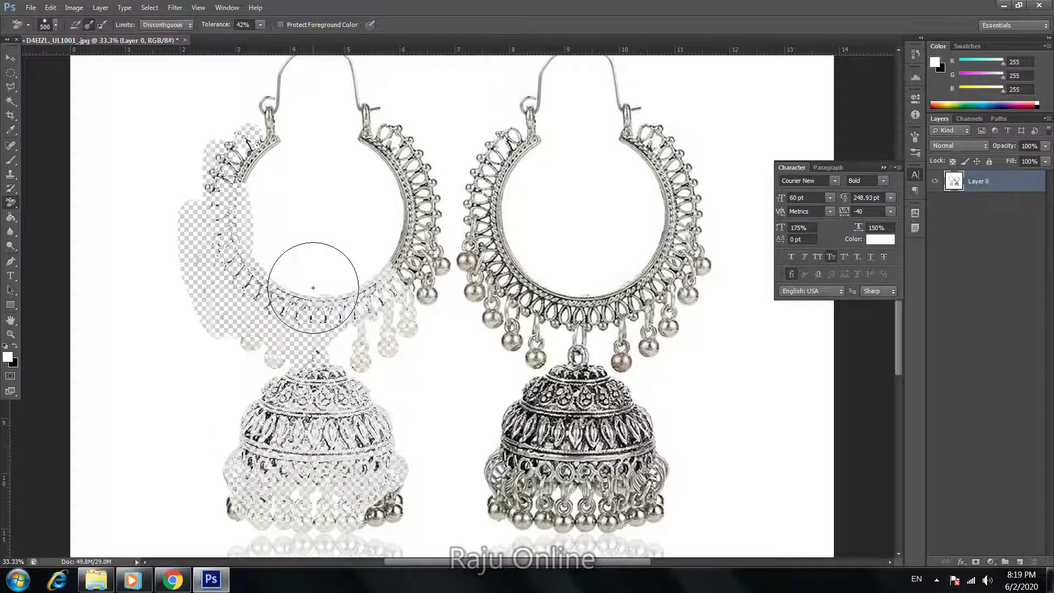
key(bracketleft)
key(bracketleft)
key(bracketleft)
key(bracketleft)
key(bracketleft)
key(bracketleft)
key(bracketleft)
key(bracketleft)
key(bracketleft)
key(ctrl+z)
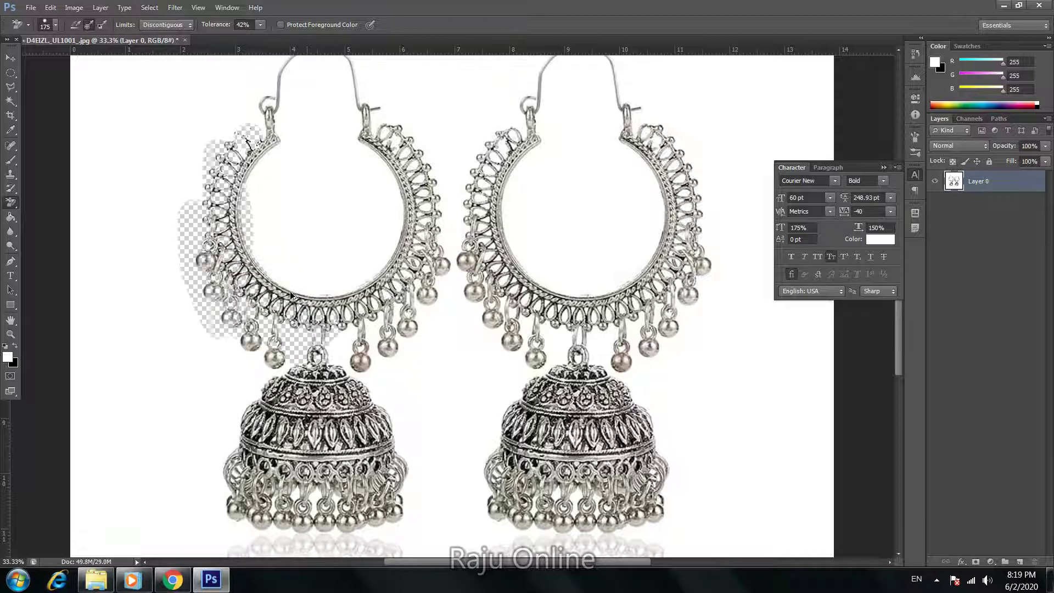
- Erase the white below and beside the left earring and around the right earring
mouse_move(177, 274)
mouse_down()
mouse_move(184, 341)
mouse_move(247, 351)
mouse_move(269, 379)
mouse_move(336, 346)
mouse_move(362, 368)
mouse_move(407, 310)
mouse_move(379, 265)
mouse_move(320, 324)
mouse_move(395, 226)
mouse_move(412, 176)
mouse_move(417, 264)
mouse_move(362, 108)
mouse_move(374, 231)
mouse_move(377, 207)
mouse_move(346, 269)
mouse_move(271, 267)
mouse_move(260, 201)
mouse_move(275, 102)
mouse_move(276, 274)
mouse_move(315, 238)
mouse_move(282, 242)
mouse_move(315, 94)
mouse_move(275, 82)
mouse_move(346, 85)
mouse_move(340, 124)
mouse_move(316, 89)
mouse_move(306, 106)
mouse_move(348, 242)
mouse_move(343, 142)
mouse_move(262, 122)
mouse_move(163, 211)
mouse_move(234, 127)
mouse_move(219, 234)
mouse_up()
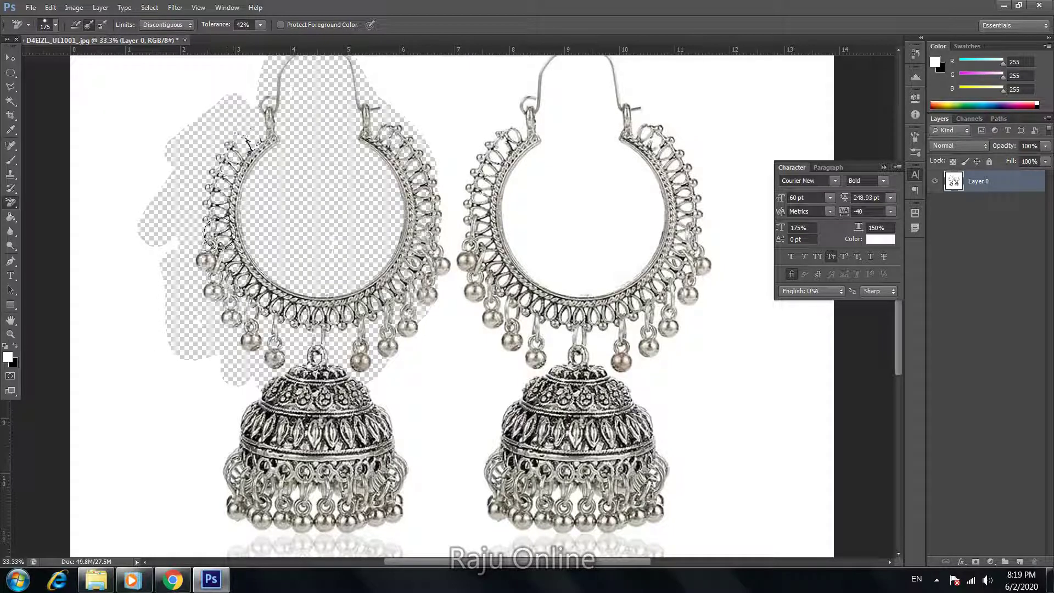
mouse_move(240, 301)
mouse_down()
mouse_move(214, 391)
mouse_move(233, 475)
mouse_move(338, 497)
mouse_move(277, 501)
mouse_move(475, 483)
mouse_move(571, 516)
mouse_move(565, 501)
mouse_up()
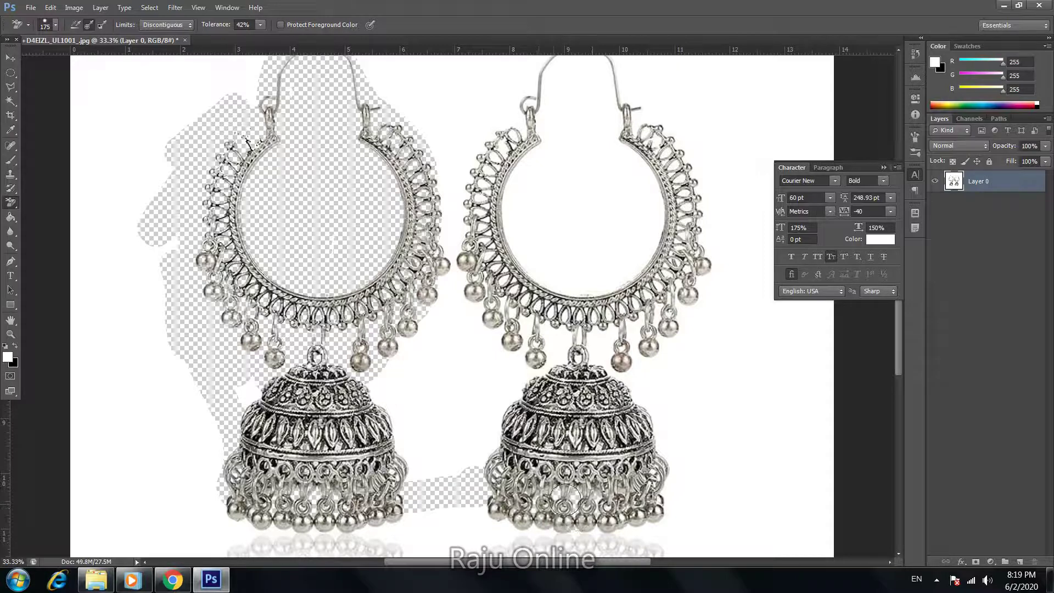
mouse_move(672, 509)
mouse_down()
mouse_move(582, 527)
mouse_move(478, 522)
mouse_move(528, 543)
mouse_move(737, 485)
mouse_move(580, 434)
mouse_move(417, 461)
mouse_move(374, 417)
mouse_move(364, 391)
mouse_move(400, 386)
mouse_move(408, 359)
mouse_move(472, 416)
mouse_move(550, 379)
mouse_move(646, 384)
mouse_move(637, 368)
mouse_move(544, 347)
mouse_move(447, 379)
mouse_move(408, 332)
mouse_move(432, 275)
mouse_move(452, 336)
mouse_move(443, 360)
mouse_move(479, 361)
mouse_move(499, 312)
mouse_move(512, 329)
mouse_move(481, 351)
mouse_move(471, 192)
mouse_move(439, 175)
mouse_move(402, 104)
mouse_move(489, 132)
mouse_move(466, 179)
mouse_move(517, 122)
mouse_move(497, 269)
mouse_move(560, 304)
mouse_move(626, 309)
mouse_move(607, 277)
mouse_move(678, 300)
mouse_move(658, 187)
mouse_move(688, 275)
mouse_move(656, 151)
mouse_move(684, 198)
mouse_move(698, 283)
mouse_move(626, 311)
mouse_move(650, 407)
mouse_move(674, 426)
mouse_move(660, 511)
mouse_move(703, 446)
mouse_move(689, 311)
mouse_move(658, 343)
mouse_move(698, 208)
mouse_move(637, 129)
mouse_move(626, 231)
mouse_move(546, 269)
mouse_move(501, 175)
mouse_move(527, 189)
mouse_move(568, 172)
mouse_move(601, 188)
mouse_move(552, 115)
mouse_move(571, 66)
mouse_move(615, 195)
mouse_move(608, 181)
mouse_move(626, 99)
mouse_move(602, 69)
mouse_move(566, 58)
mouse_move(516, 93)
mouse_move(468, 106)
mouse_up()
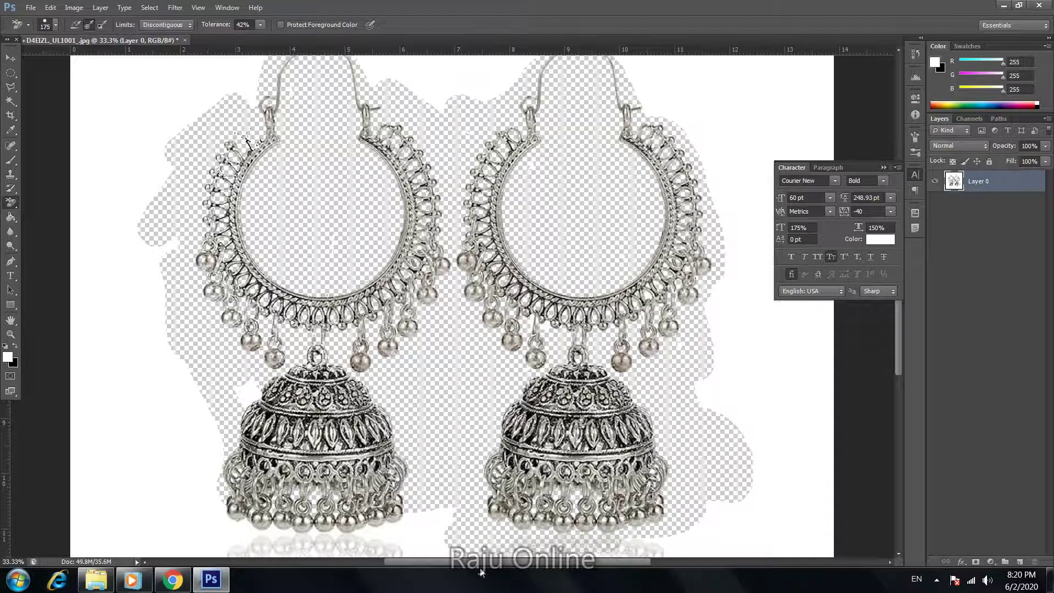
- Clear white around both earrings' bottoms, the left bell and hoop, and the right hook
key(ctrl+minus)
key(ctrl+minus)
mouse_move(522, 465)
mouse_down()
mouse_move(459, 483)
mouse_move(426, 450)
mouse_move(372, 433)
mouse_move(425, 419)
mouse_up()
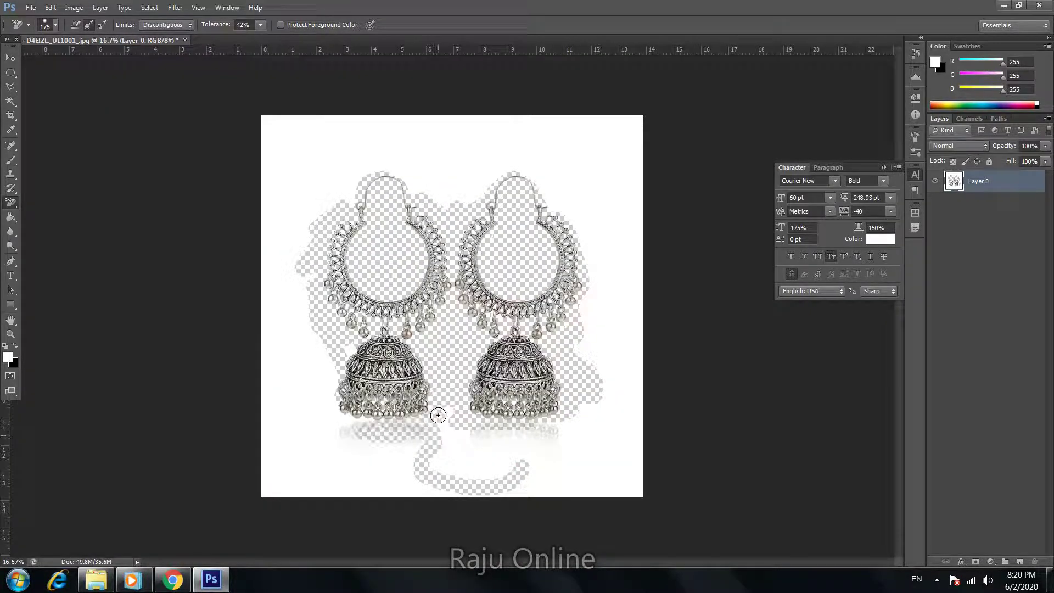
mouse_move(348, 419)
mouse_down()
mouse_move(302, 417)
mouse_move(320, 369)
mouse_move(331, 397)
mouse_up()
mouse_move(347, 354)
mouse_down()
mouse_move(306, 268)
mouse_move(353, 188)
mouse_move(306, 299)
mouse_move(489, 438)
mouse_move(441, 436)
mouse_move(608, 421)
mouse_up()
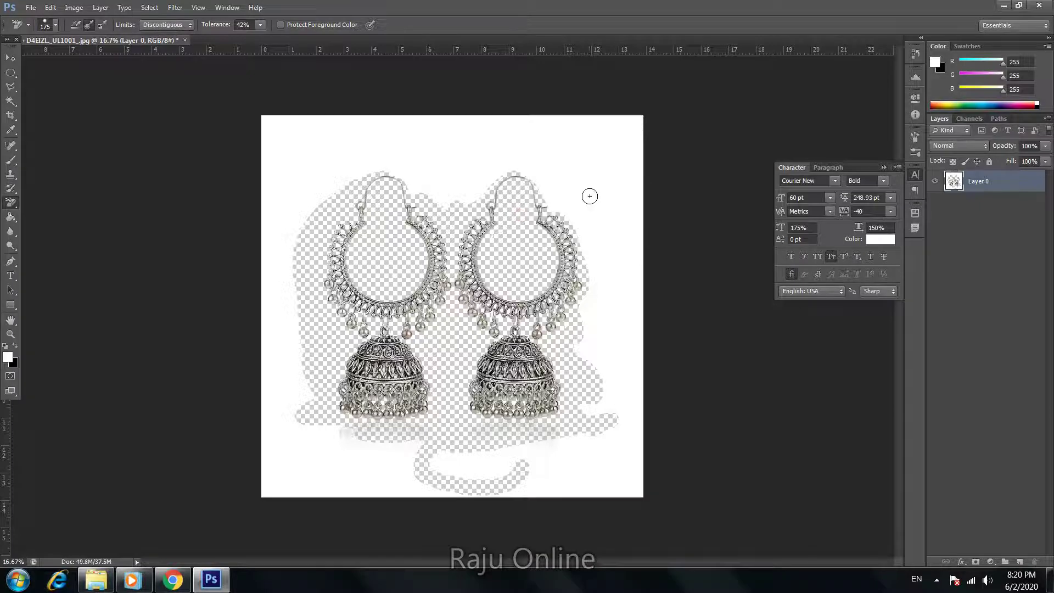
drag(590, 196, 498, 175)
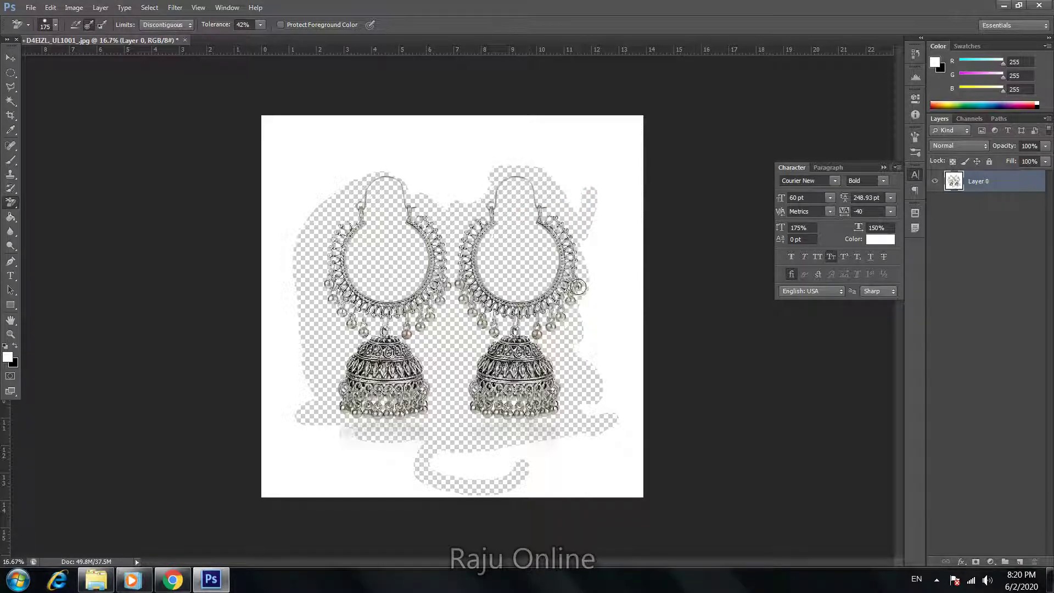
drag(597, 273, 591, 251)
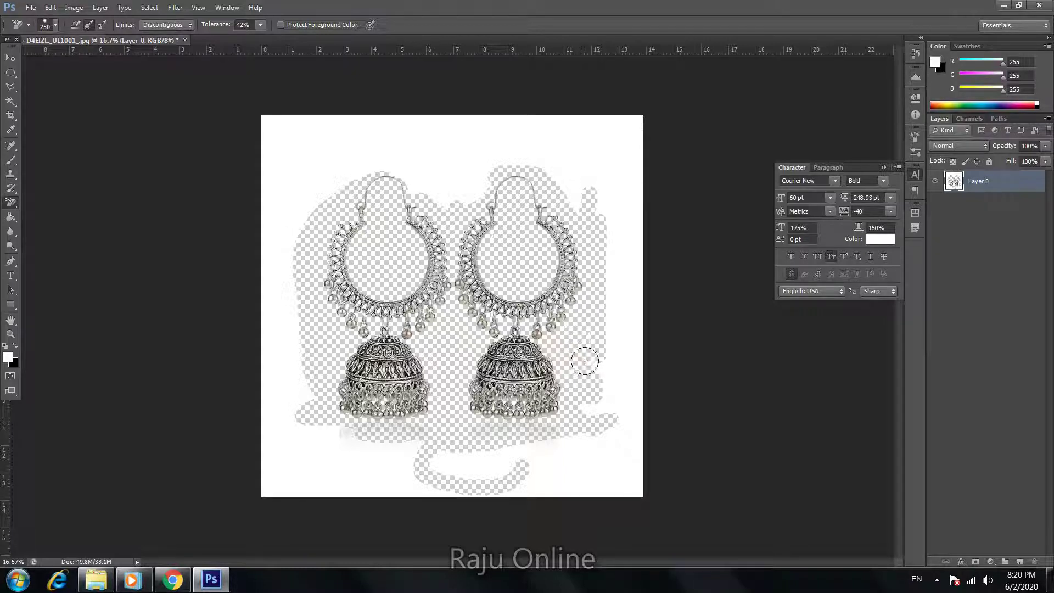
- Enlarge the eraser to 600 px and sweep away white along the right, left and bottom edges
key(bracketright)
key(bracketright)
key(bracketright)
mouse_move(605, 369)
mouse_down()
mouse_move(629, 330)
mouse_move(635, 266)
mouse_move(607, 436)
mouse_move(607, 103)
mouse_move(585, 196)
mouse_move(522, 165)
mouse_move(500, 176)
mouse_move(401, 170)
mouse_move(563, 151)
mouse_move(306, 193)
mouse_move(362, 219)
mouse_move(313, 165)
mouse_move(314, 148)
mouse_move(277, 337)
mouse_move(292, 150)
mouse_up()
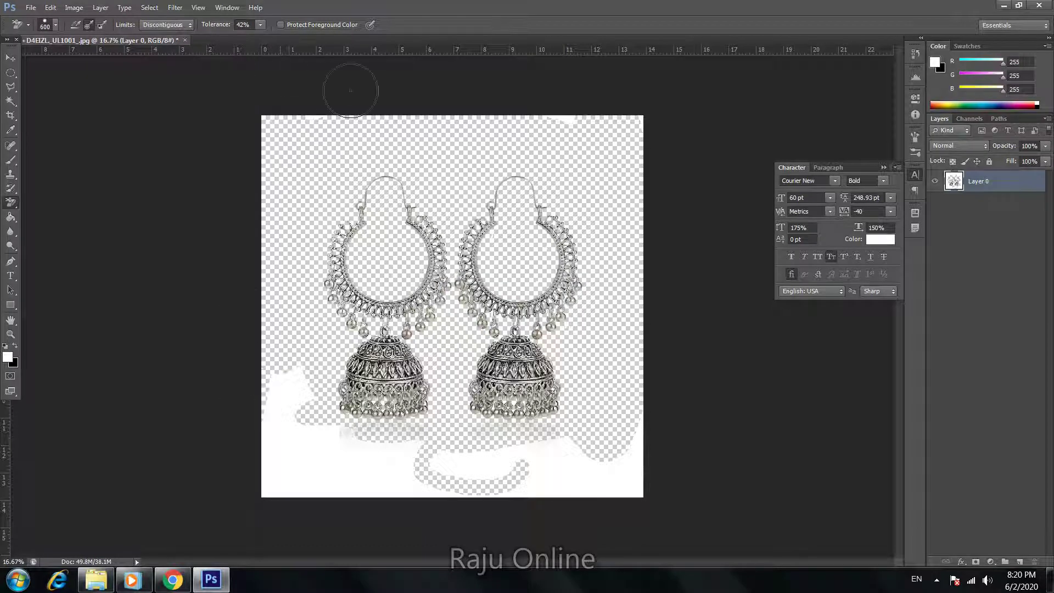
drag(287, 362, 286, 387)
mouse_move(430, 496)
mouse_down()
mouse_move(400, 447)
mouse_move(616, 471)
mouse_move(577, 454)
mouse_move(637, 446)
mouse_move(478, 454)
mouse_move(322, 443)
mouse_move(462, 466)
mouse_up()
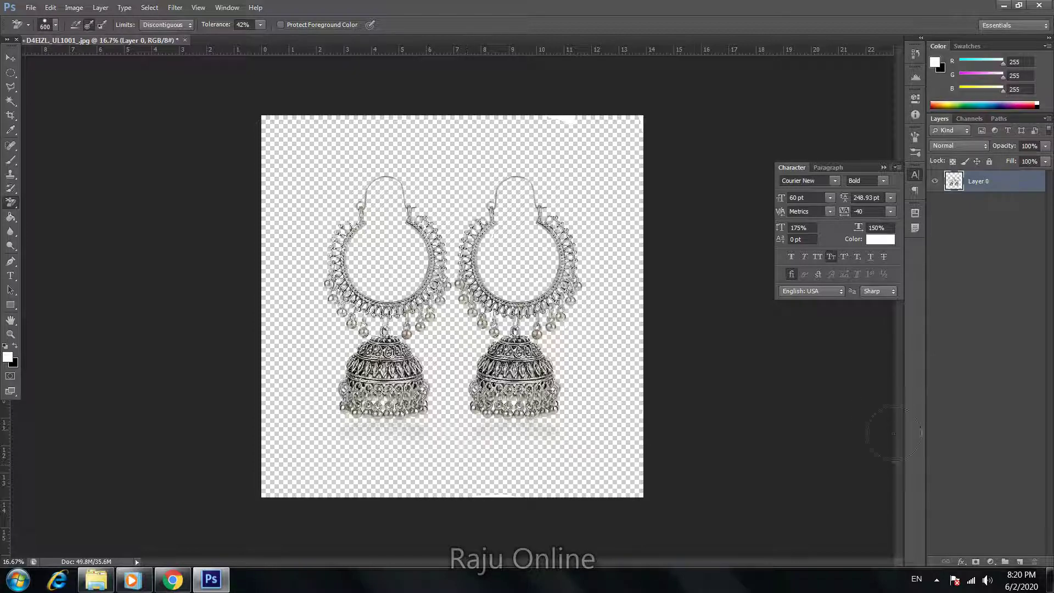
- Zoom to 303% on the left hoop and pan across its dangles and upper loops
key(z)
click(375, 244)
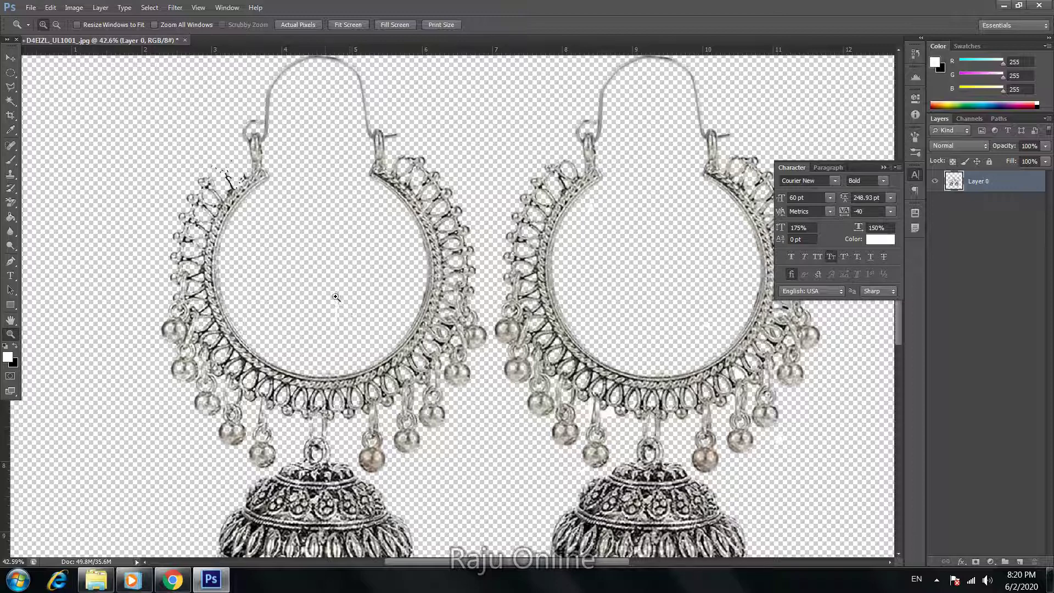
key(e)
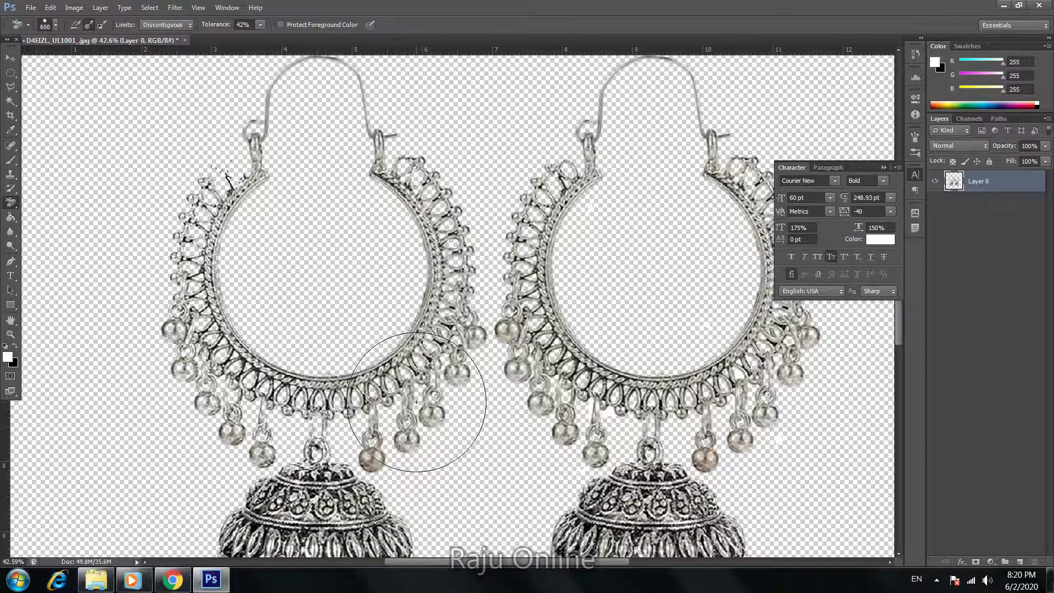
key(z)
drag(200, 313, 307, 379)
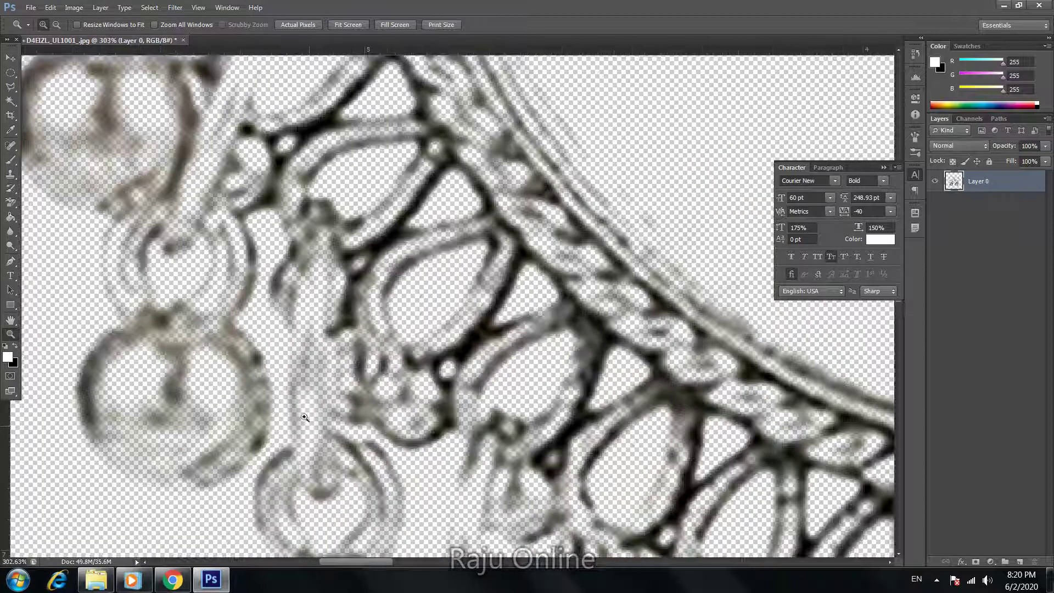
drag(378, 432, 246, 308)
drag(330, 398, 278, 299)
drag(468, 365, 177, 364)
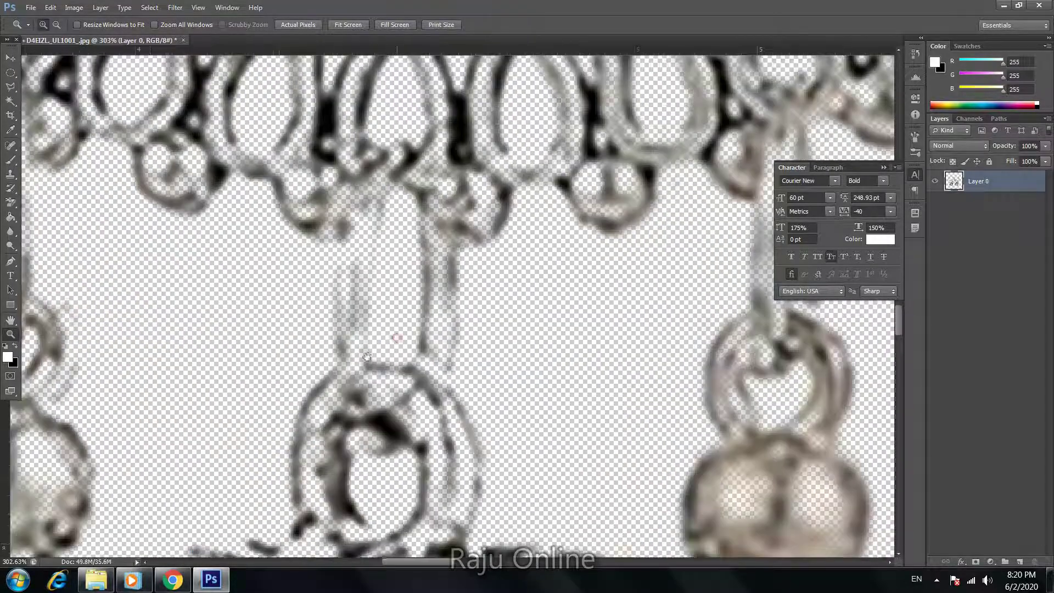
drag(367, 357, 311, 366)
drag(382, 385, 359, 436)
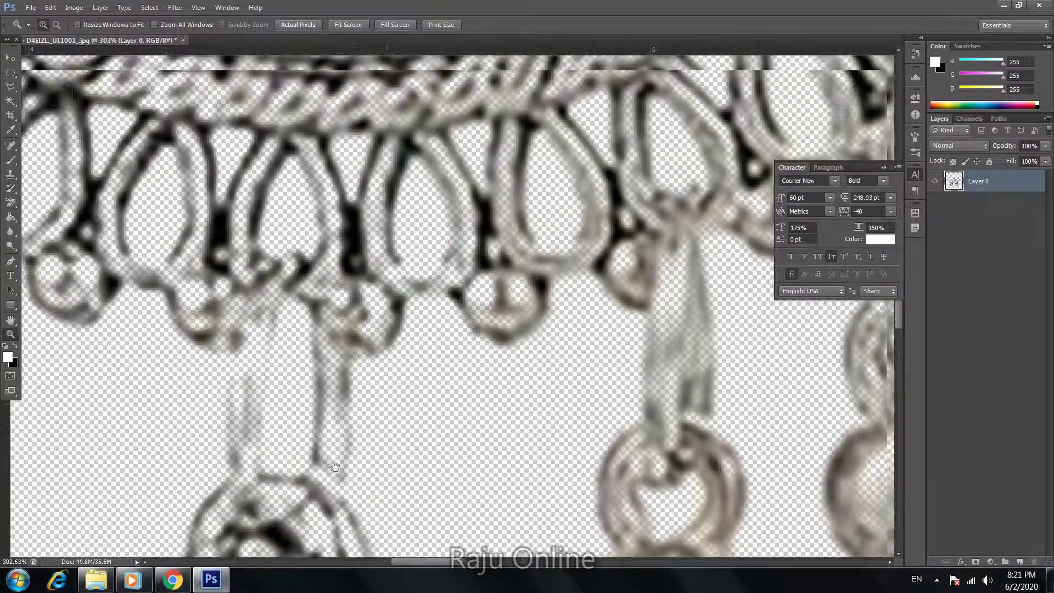
drag(632, 137, 534, 306)
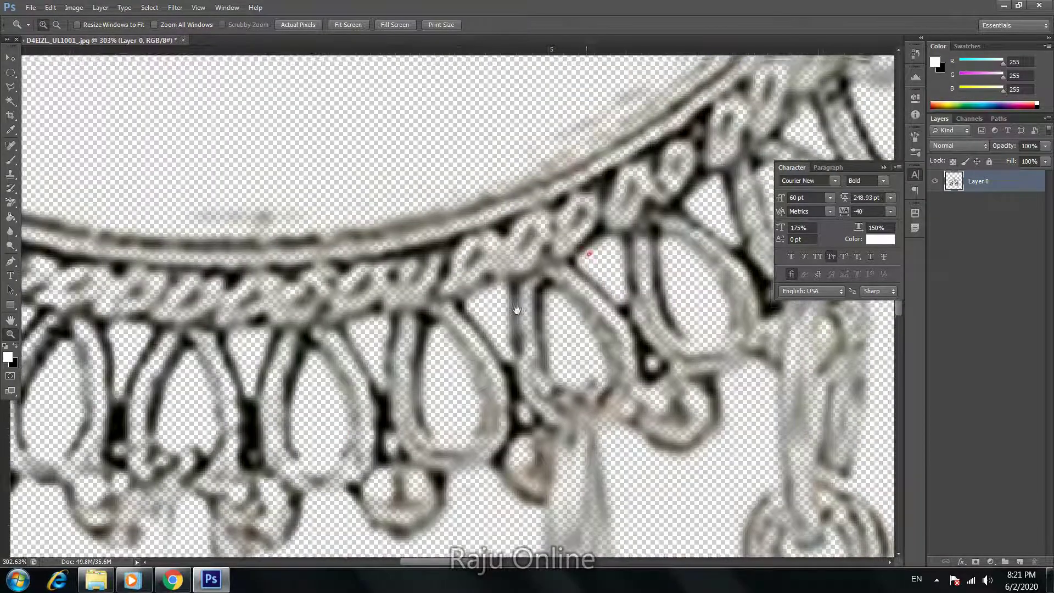
drag(562, 268, 393, 463)
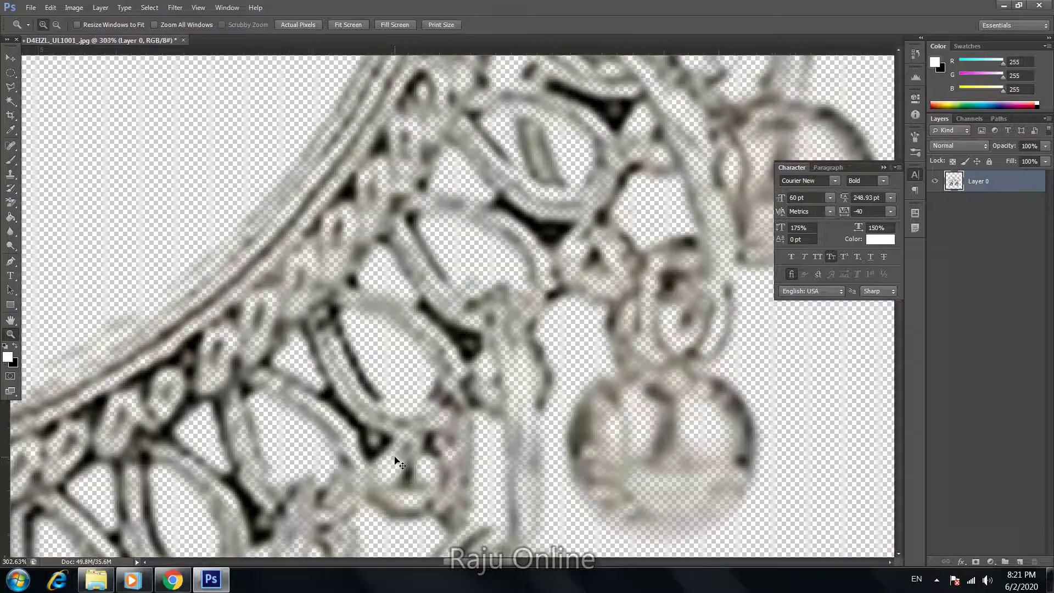
- Inspect the ring and one dangle up close, then return to 200% zoom
key(ctrl+minus)
key(ctrl+minus)
key(ctrl+minus)
key(ctrl+minus)
mouse_move(510, 391)
mouse_down()
mouse_move(571, 351)
mouse_move(451, 423)
mouse_up()
drag(566, 430, 383, 466)
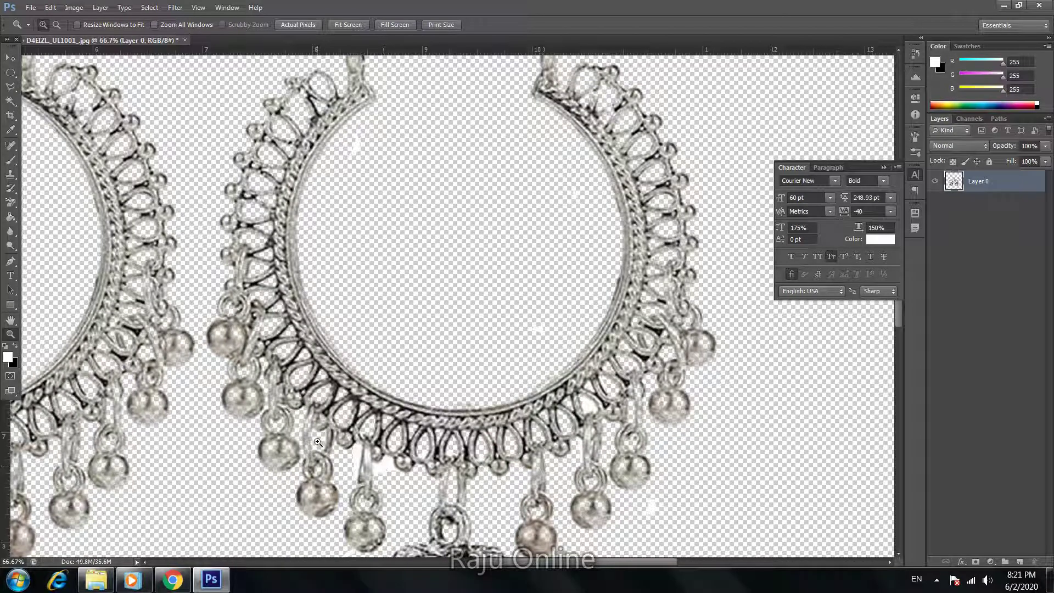
drag(317, 442, 324, 474)
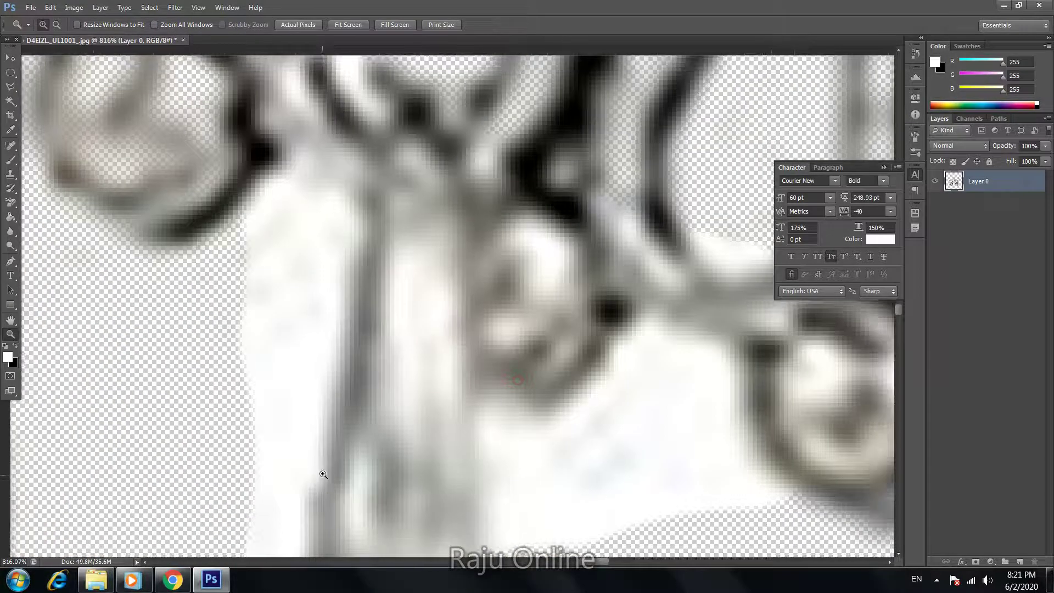
key(ctrl+minus)
key(ctrl+minus)
key(ctrl+minus)
key(ctrl+minus)
key(ctrl+minus)
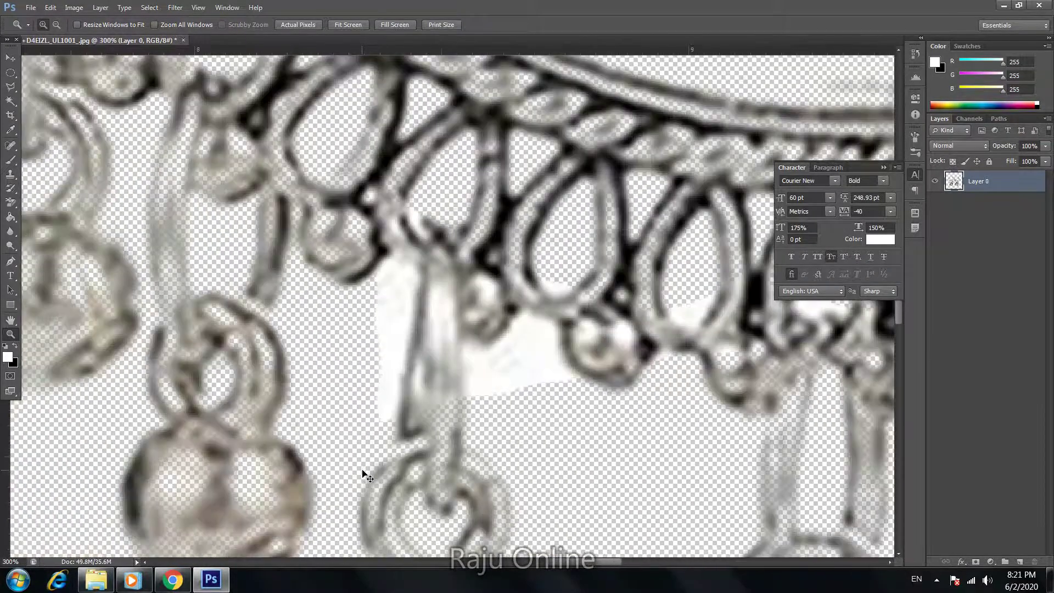
key(ctrl+minus)
- Shrink the Background Eraser brush to 23 px
key(e)
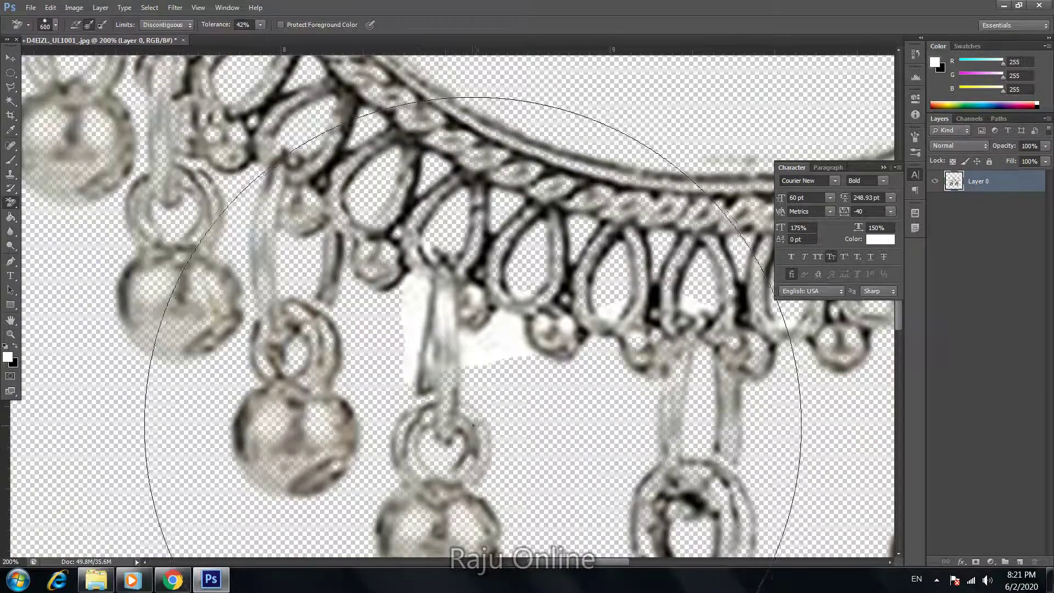
right_click(478, 393)
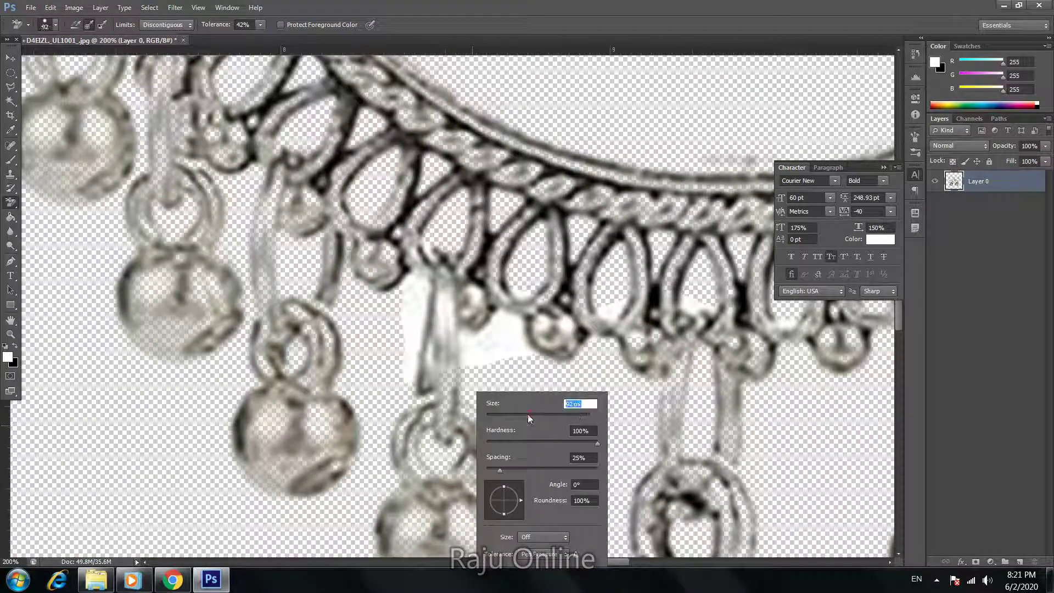
drag(530, 416, 518, 415)
click(502, 416)
- Erase the leftover white around the dangling pin, undoing a bad stroke near the bead
mouse_move(487, 361)
mouse_down()
mouse_move(531, 365)
mouse_move(501, 318)
mouse_move(461, 348)
mouse_move(407, 311)
mouse_move(434, 354)
mouse_move(415, 369)
mouse_move(446, 318)
mouse_up()
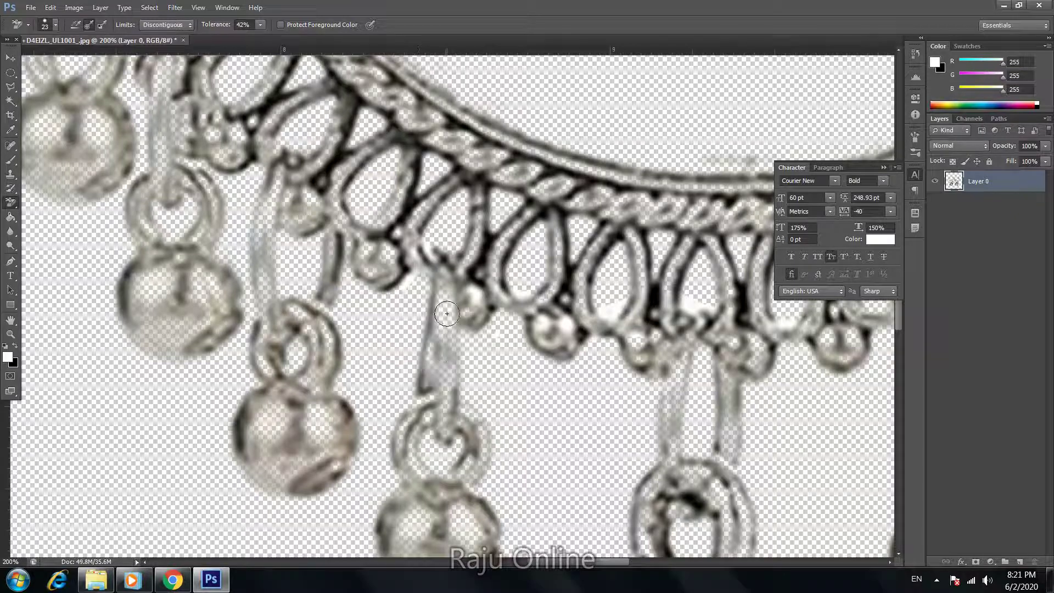
key(ctrl+alt+z)
key(ctrl+alt+z)
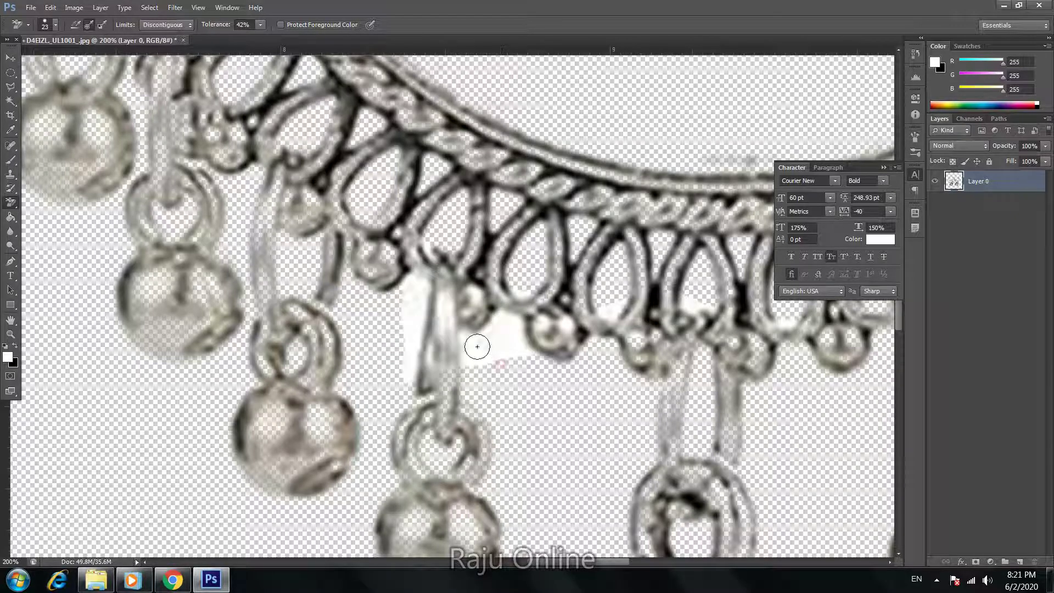
drag(473, 340, 498, 328)
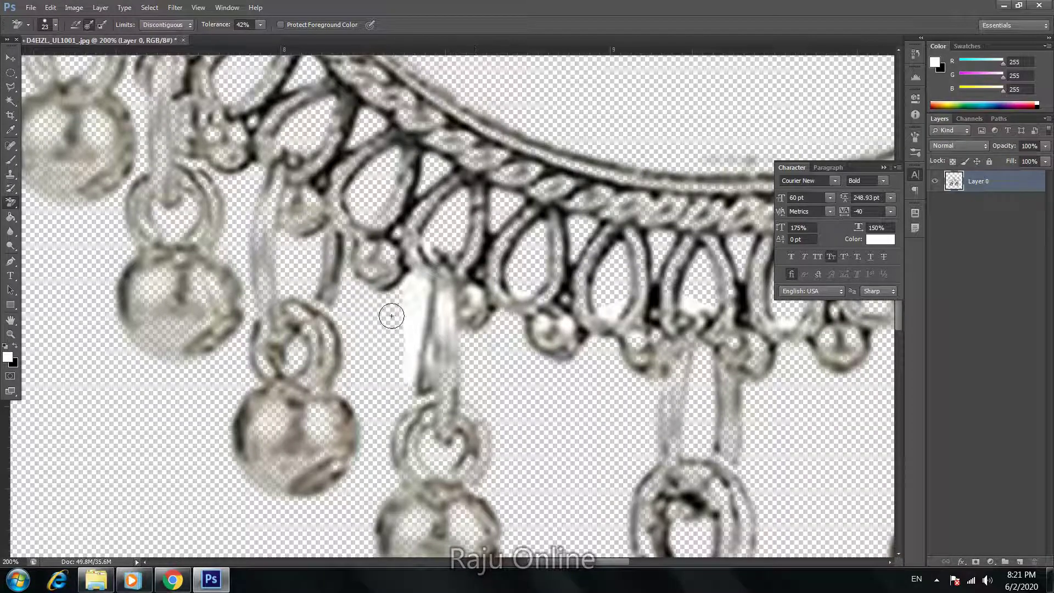
mouse_move(411, 290)
mouse_down()
mouse_move(426, 372)
mouse_move(405, 358)
mouse_move(409, 305)
mouse_up()
- Erase the stray white blob beside the dangles, then zoom out to show both earrings
scroll(397, 282, down, 3)
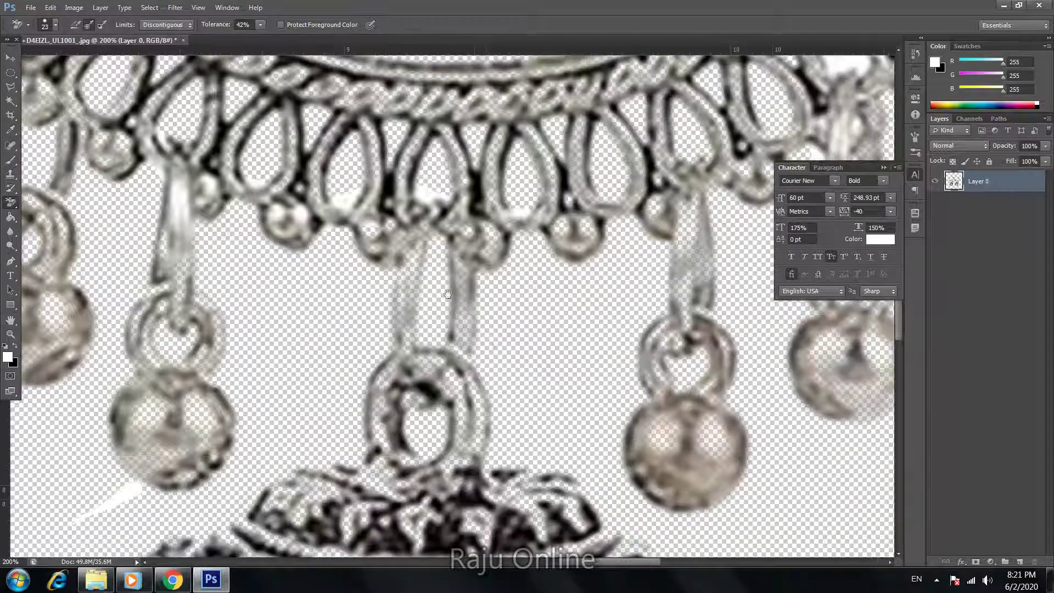
scroll(385, 455, right, 5)
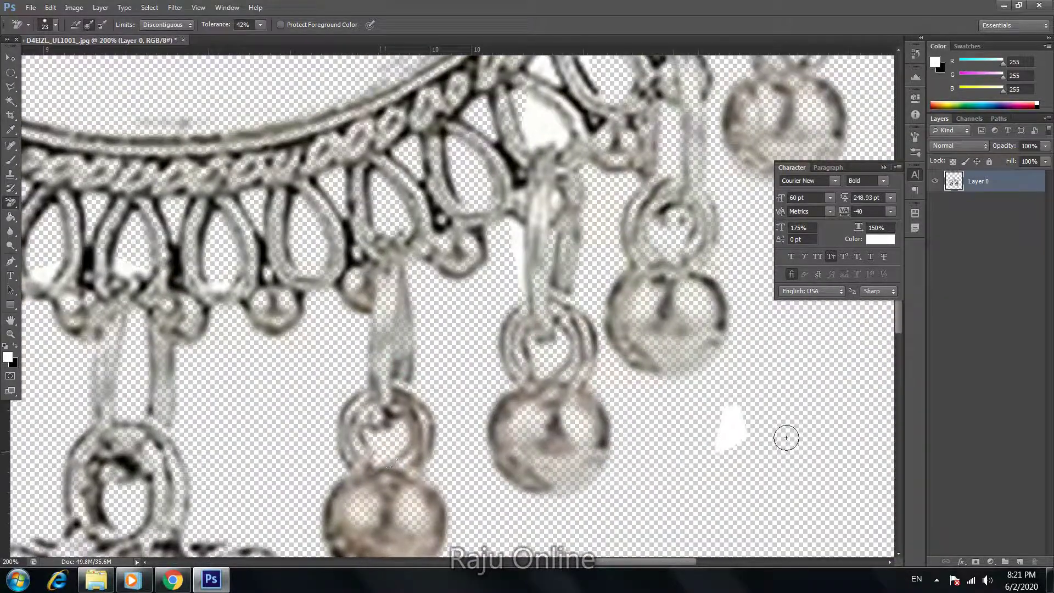
drag(738, 420, 725, 439)
key(ctrl+minus)
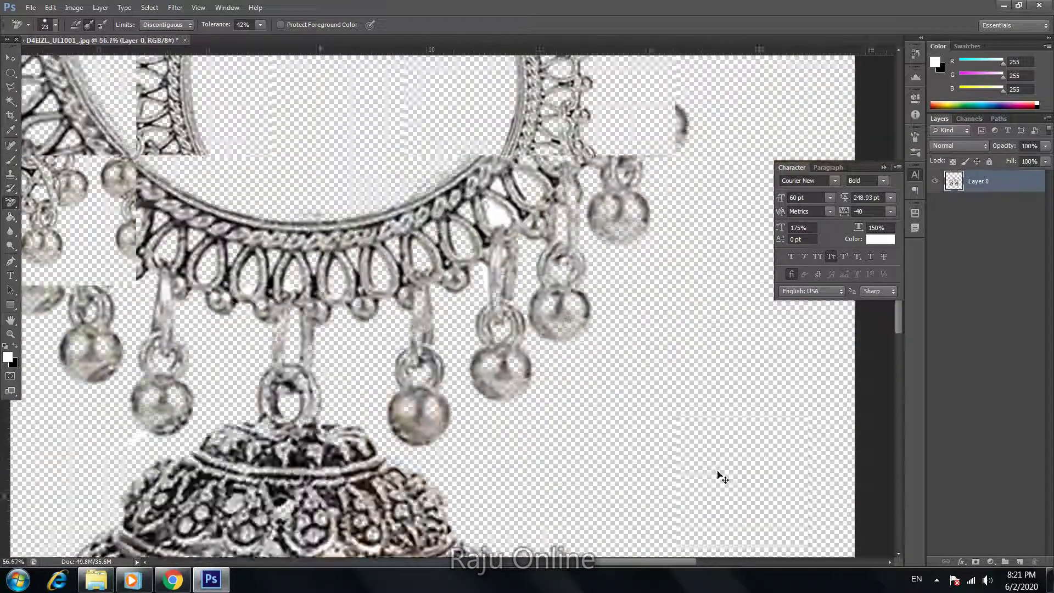
key(ctrl+minus)
key(ctrl+minus)
key(ctrl+minus)
key(ctrl+minus)
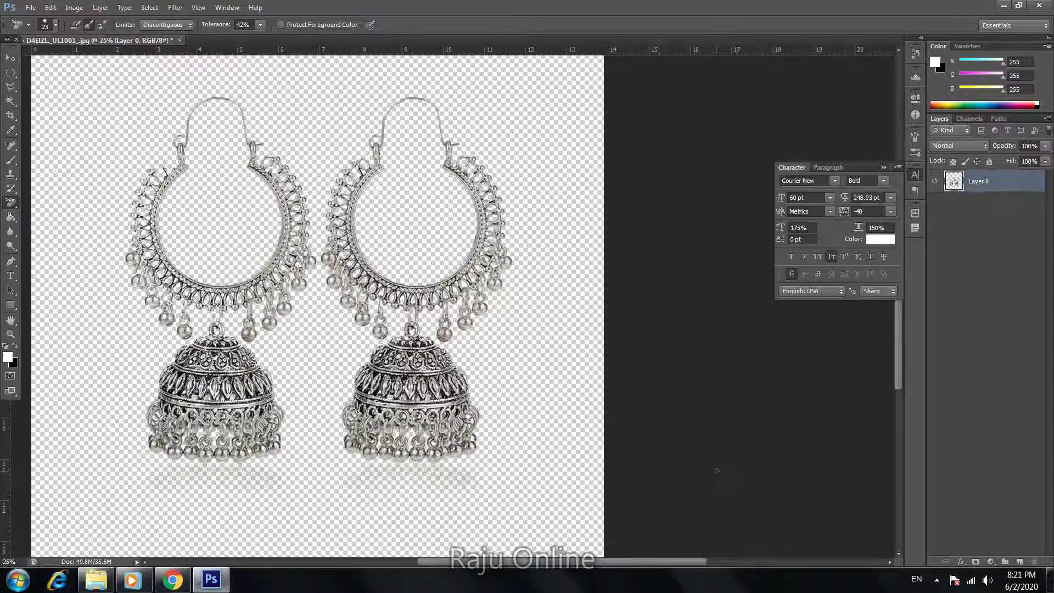